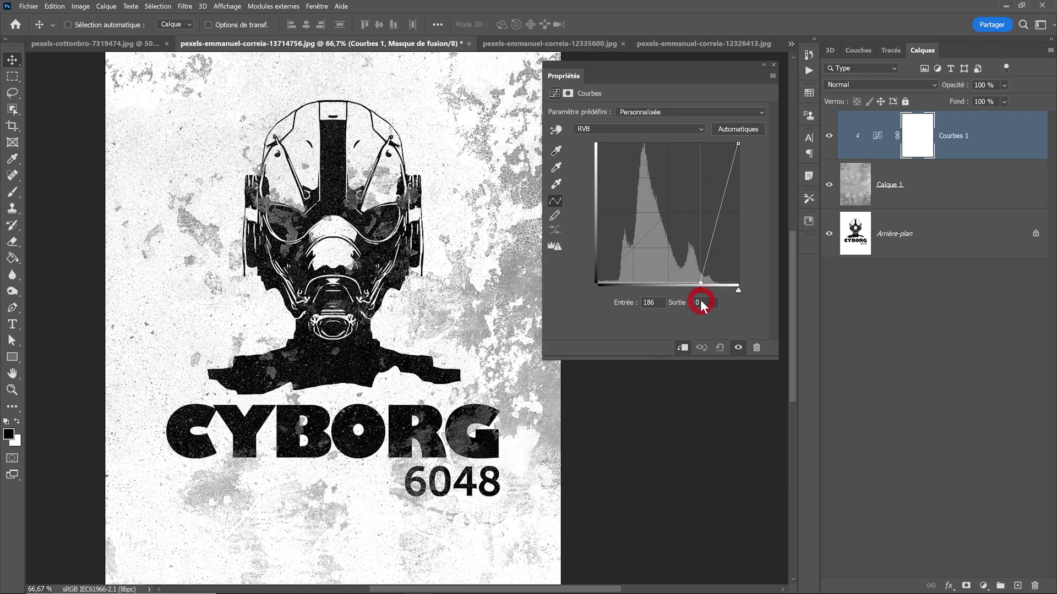
# Pull the white input slider of the Courbes 1 adjustment slightly inward on the cyborg poster's texture.
pyautogui.scroll(3, 394, 221)
pyautogui.moveTo(394, 221); pyautogui.dragTo(257, 261)
pyautogui.scroll(-5, 264, 258)
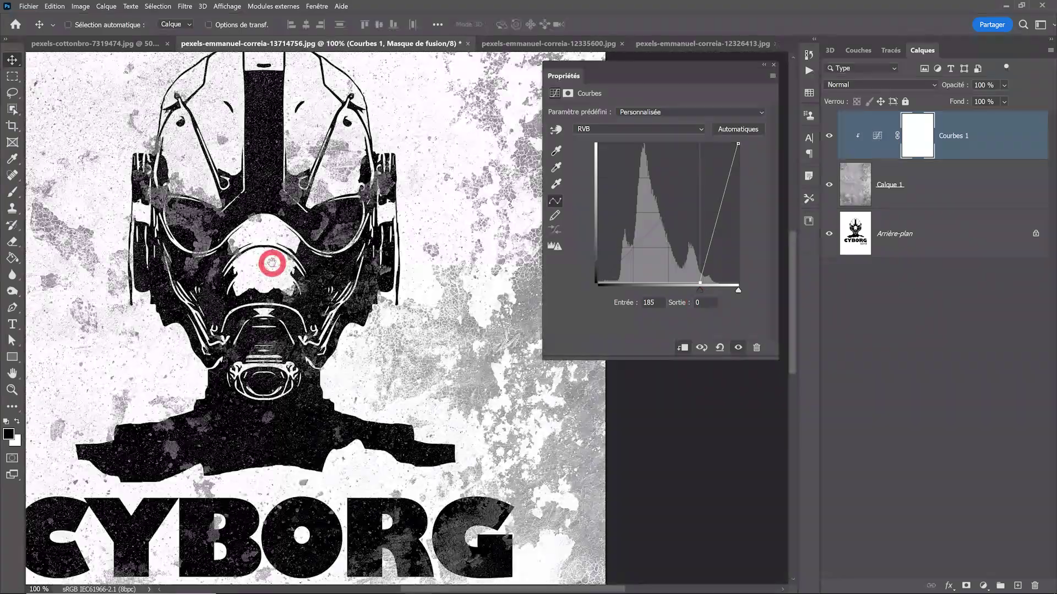
pyautogui.moveTo(738, 290); pyautogui.dragTo(724, 286)
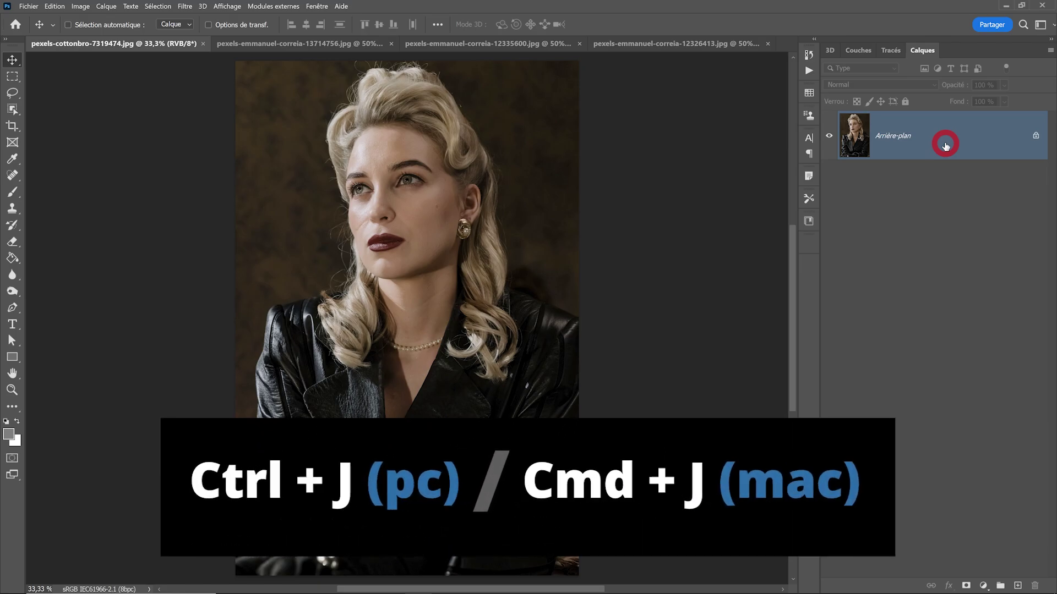
# Try the Différence blend mode on a duplicate of the portrait's background layer, and delete the duplicate.
pyautogui.hotkey('ctrl', 'j')
pyautogui.click(866, 88)
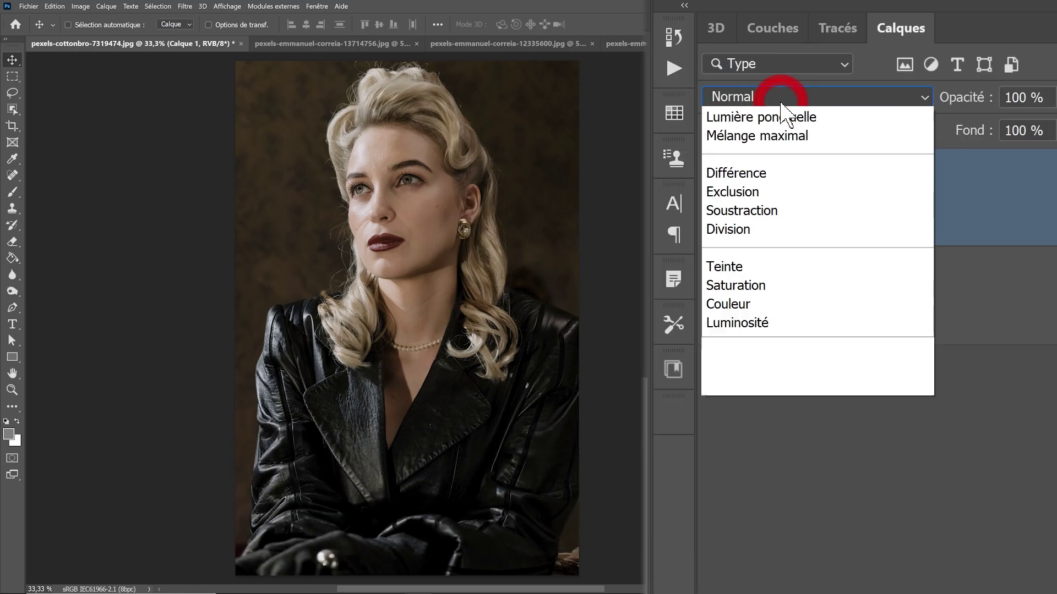
pyautogui.click(770, 543)
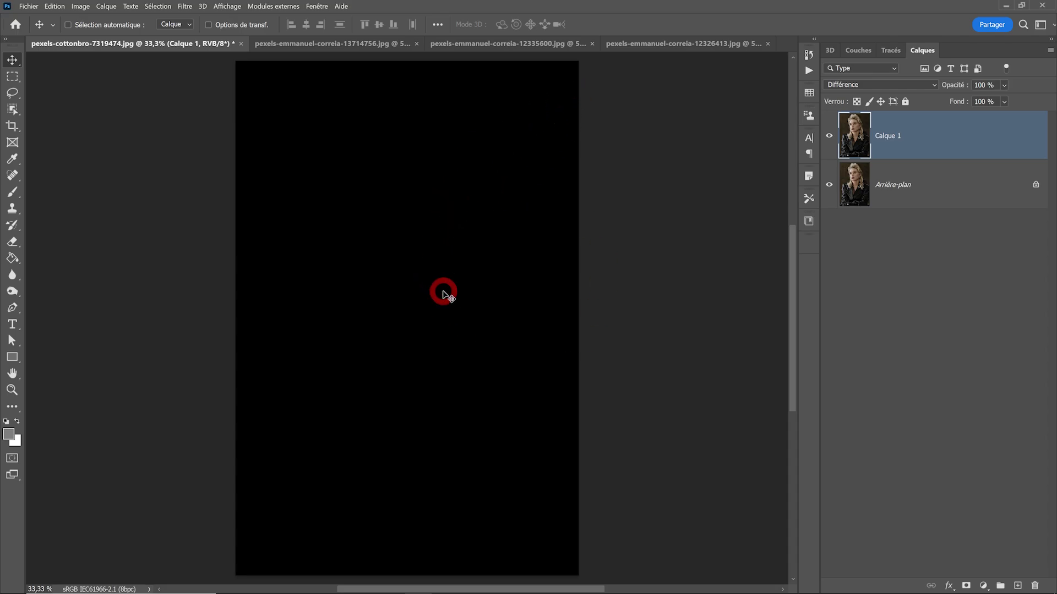
pyautogui.hotkey('ctrl', '+')
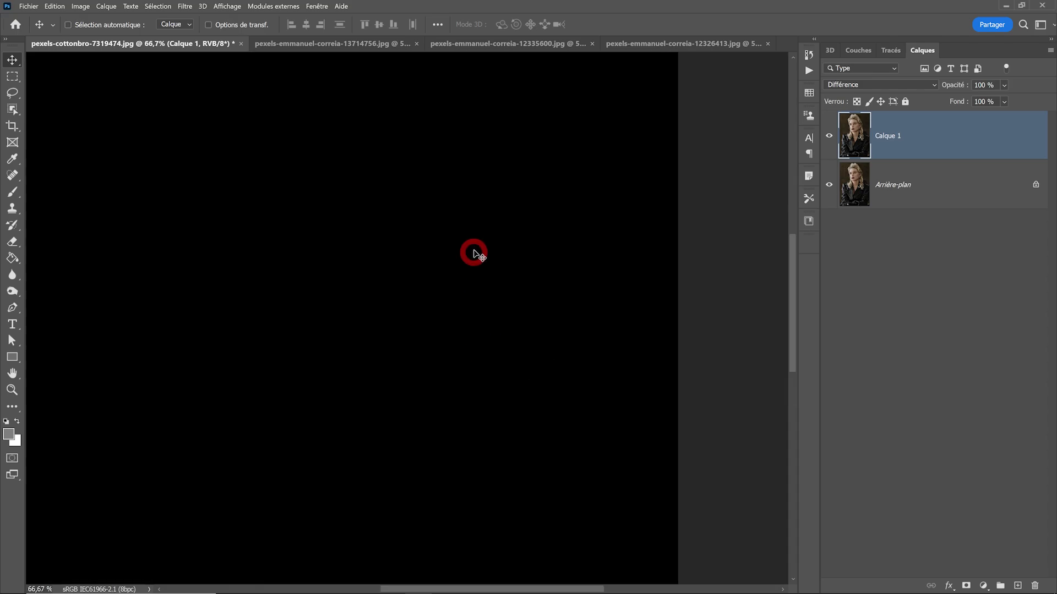
pyautogui.moveTo(474, 250)
pyautogui.mouseDown()
pyautogui.moveTo(474, 238)
pyautogui.moveTo(467, 255)
pyautogui.moveTo(453, 248)
pyautogui.moveTo(473, 237)
pyautogui.mouseUp()
pyautogui.hotkey('ctrl', '-')
pyautogui.moveTo(952, 146); pyautogui.dragTo(1035, 586)
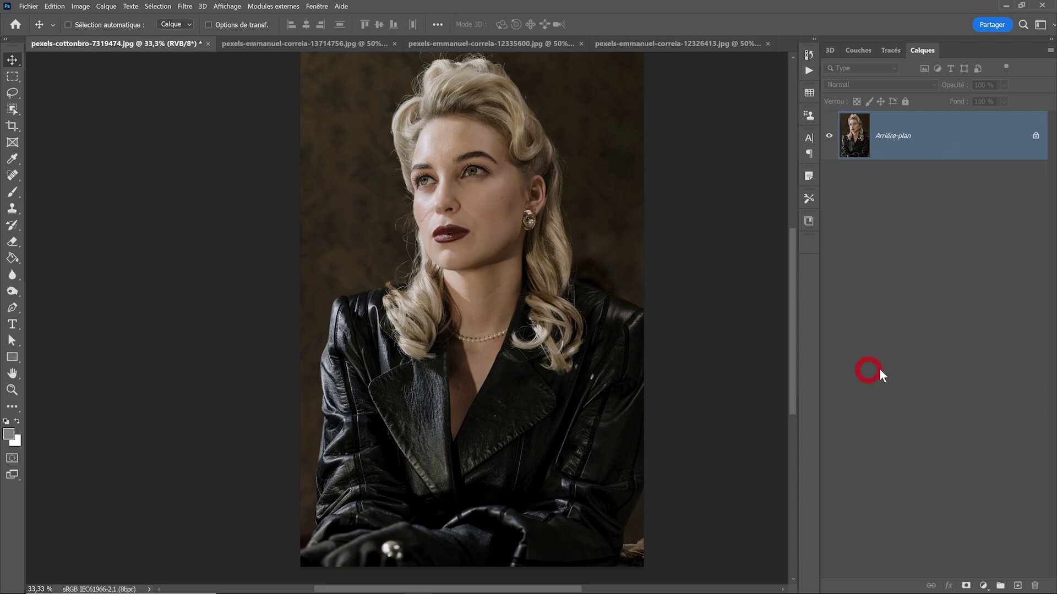
# Paint a large black patch over the woman's face on a new layer and set its blend mode to Différence.
pyautogui.click(1017, 586)
pyautogui.press('b')
pyautogui.press('d')
pyautogui.moveTo(392, 209)
pyautogui.mouseDown()
pyautogui.moveTo(456, 202)
pyautogui.moveTo(451, 179)
pyautogui.moveTo(401, 221)
pyautogui.moveTo(479, 173)
pyautogui.moveTo(450, 229)
pyautogui.moveTo(476, 211)
pyautogui.mouseUp()
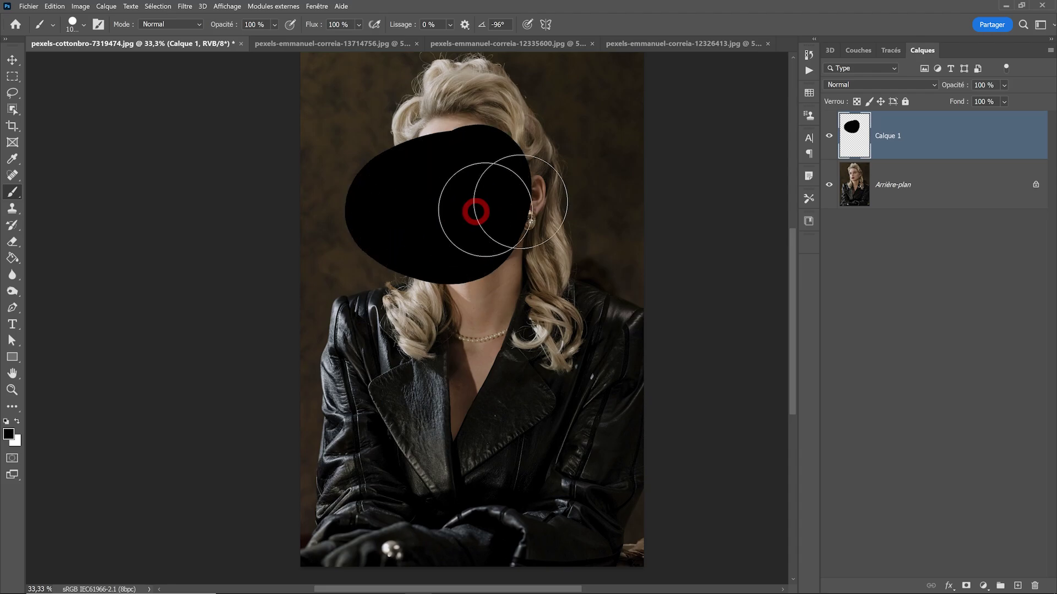
pyautogui.click(853, 84)
pyautogui.click(852, 310)
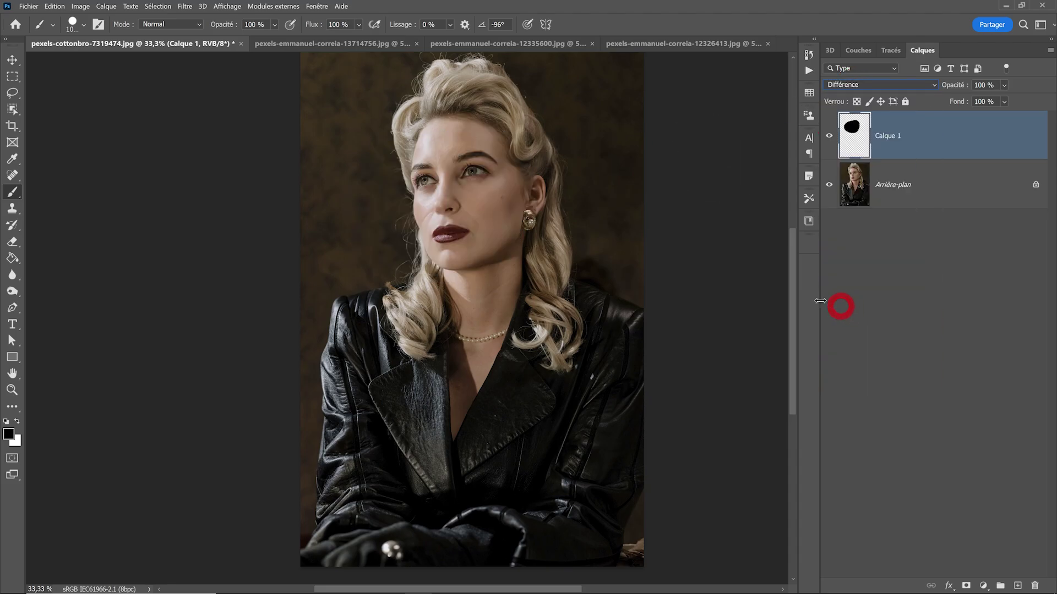
# Add a white brush dab over the edge of the face on the Différence layer.
pyautogui.scroll(2, 517, 208)
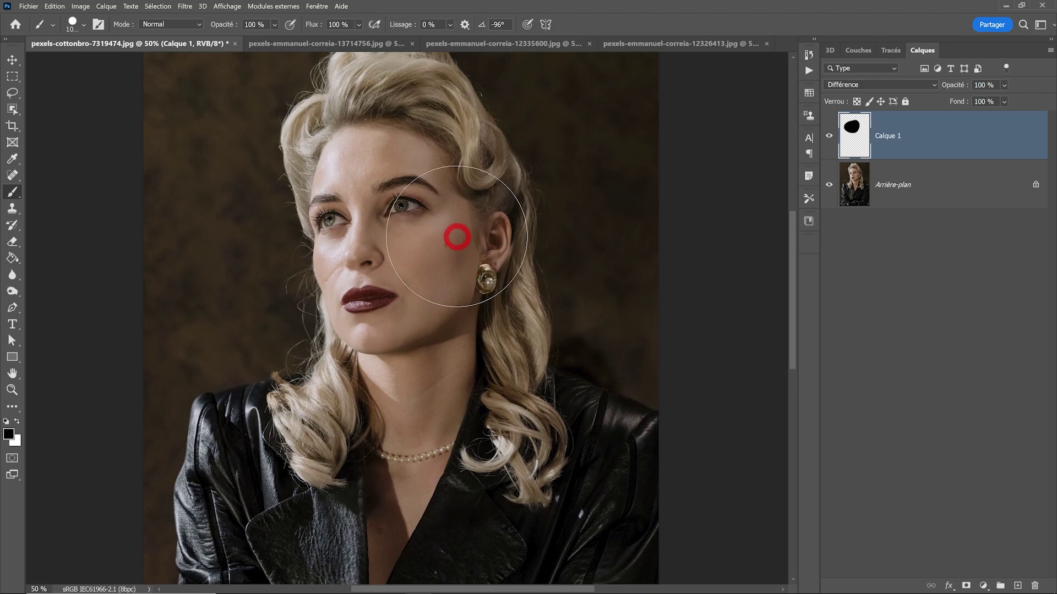
pyautogui.click(16, 421)
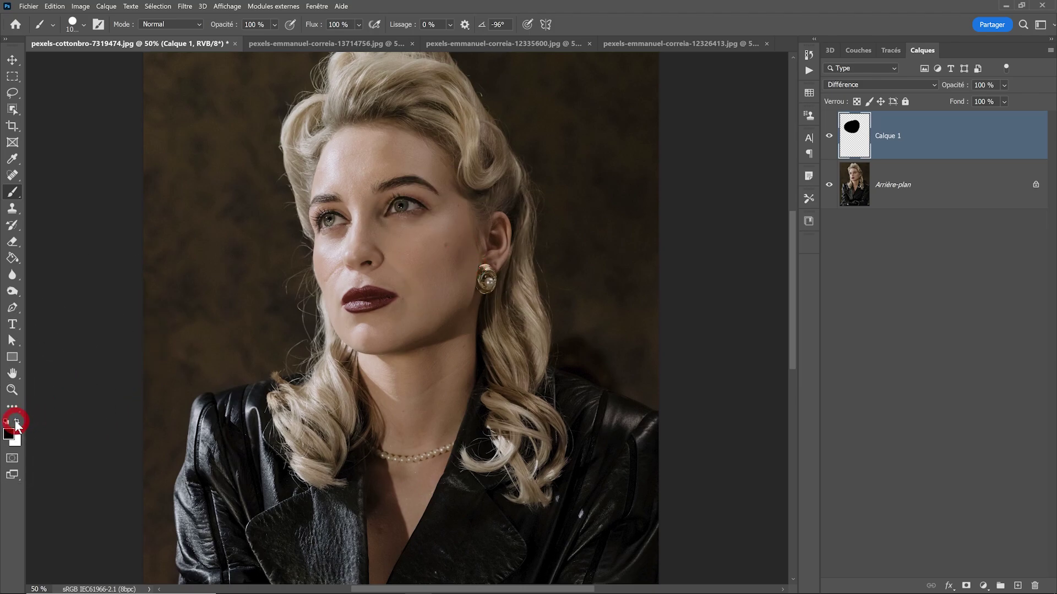
pyautogui.click(308, 251)
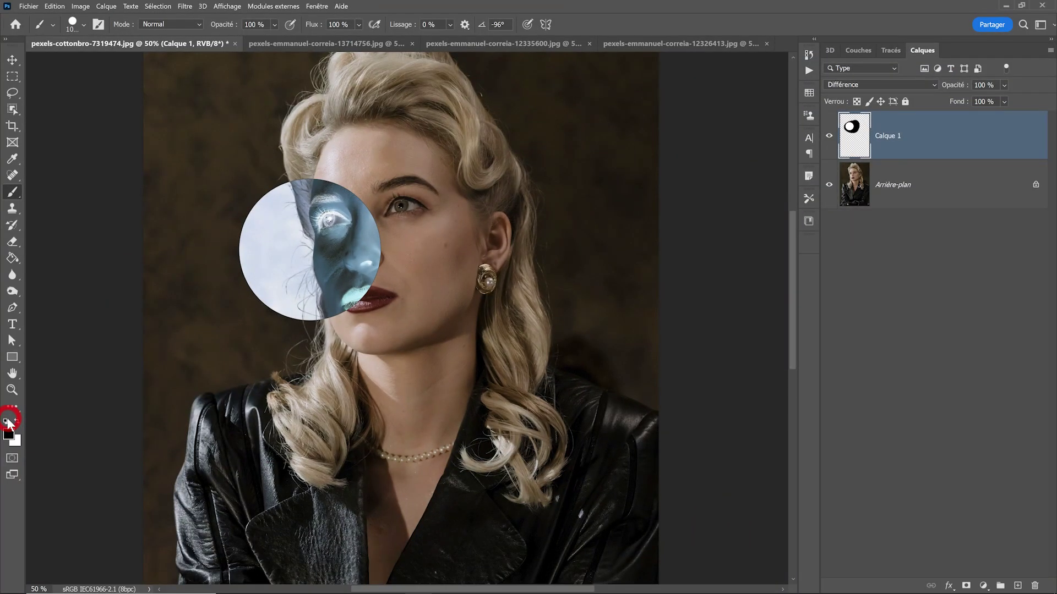
# Paint a grey stroke across the portrait on the Différence layer, and delete that layer.
pyautogui.click(656, 309)
pyautogui.moveTo(490, 239)
pyautogui.mouseDown()
pyautogui.moveTo(465, 424)
pyautogui.moveTo(495, 193)
pyautogui.moveTo(453, 167)
pyautogui.moveTo(457, 394)
pyautogui.moveTo(443, 158)
pyautogui.moveTo(427, 486)
pyautogui.moveTo(444, 222)
pyautogui.moveTo(373, 506)
pyautogui.moveTo(389, 519)
pyautogui.moveTo(236, 418)
pyautogui.mouseUp()
pyautogui.click(937, 135)
pyautogui.moveTo(937, 135); pyautogui.dragTo(1034, 585)
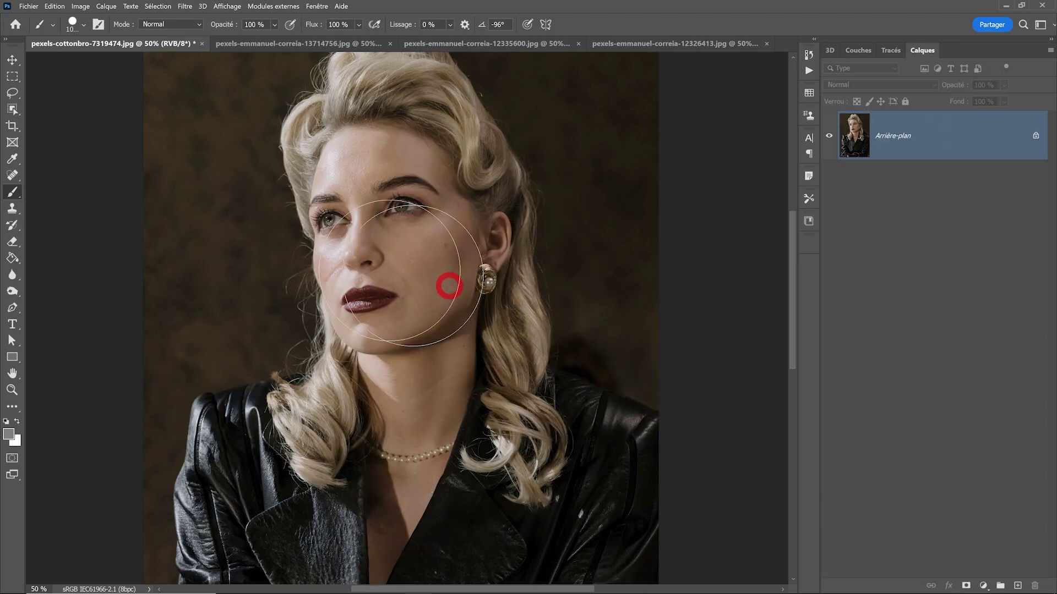
# Add a Teinte/Saturation adjustment layer above the portrait.
pyautogui.click(12, 76)
pyautogui.scroll(-1, 509, 246)
pyautogui.moveTo(509, 246); pyautogui.dragTo(462, 257)
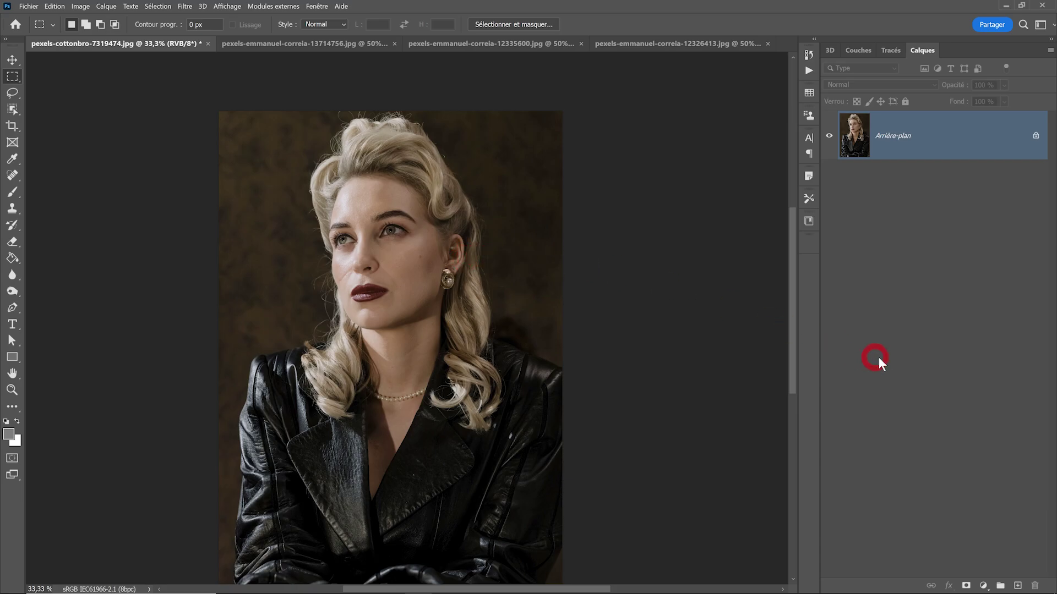
pyautogui.click(983, 585)
pyautogui.click(974, 479)
# Target the Rouges range of the Teinte/Saturation adjustment by sampling the upper lip with the on-image adjustment tool.
pyautogui.keyDown('ctrl'); pyautogui.click(384, 291); pyautogui.keyUp('ctrl')
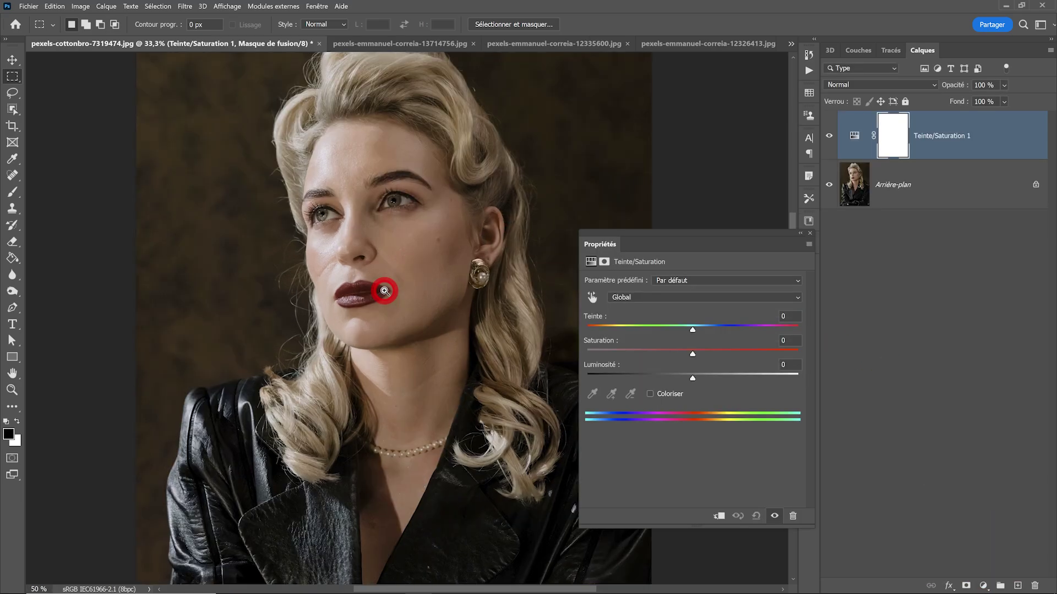
pyautogui.keyDown('ctrl'); pyautogui.click(384, 290); pyautogui.keyUp('ctrl')
pyautogui.keyDown('ctrl'); pyautogui.click(384, 290); pyautogui.keyUp('ctrl')
pyautogui.keyDown('ctrl'); pyautogui.click(384, 291); pyautogui.keyUp('ctrl')
pyautogui.keyDown('ctrl'); pyautogui.click(388, 293); pyautogui.keyUp('ctrl')
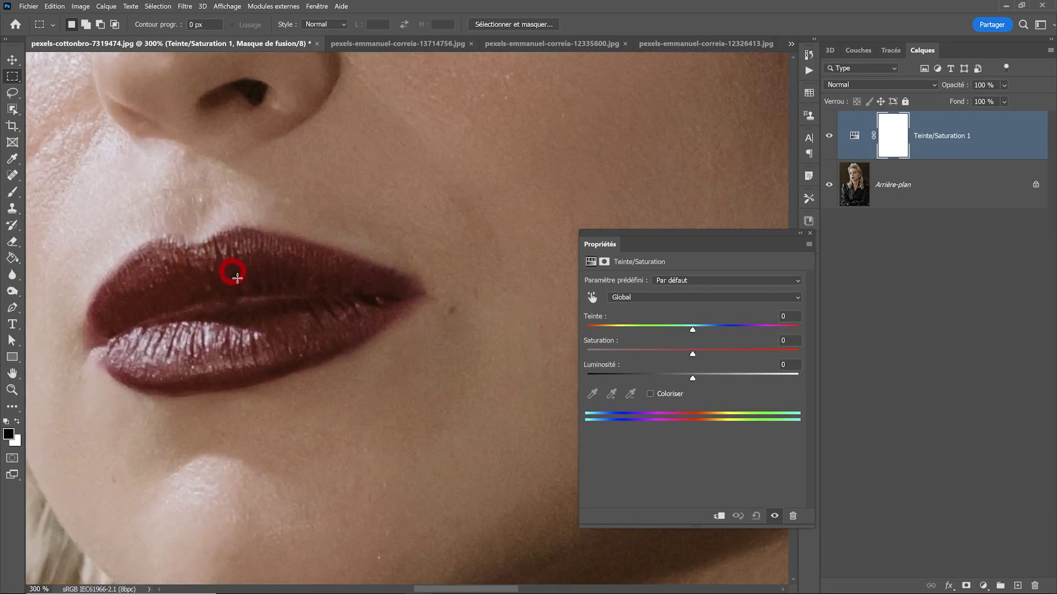
pyautogui.click(592, 299)
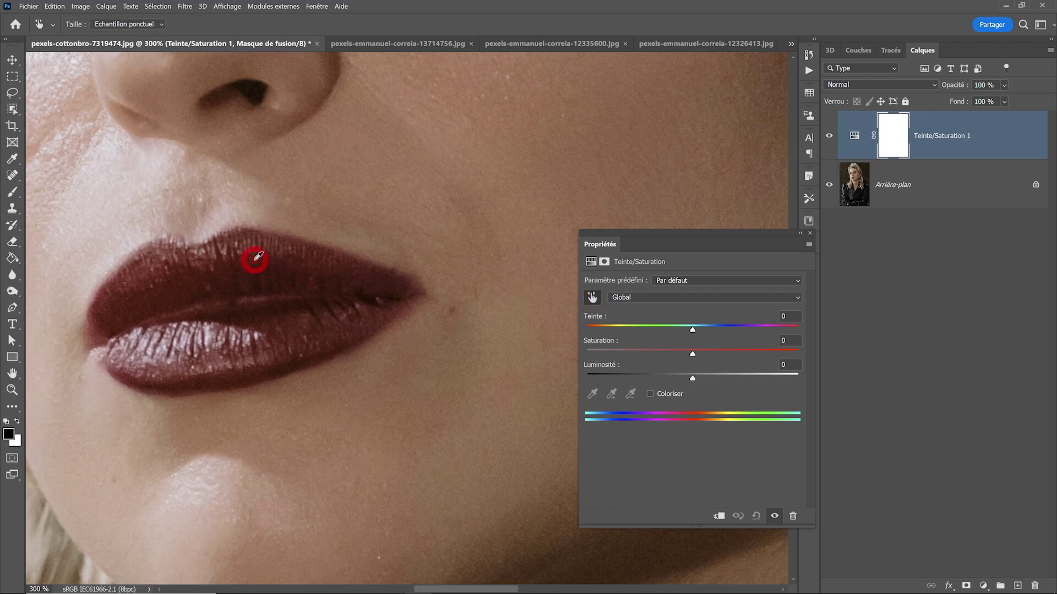
pyautogui.click(261, 266)
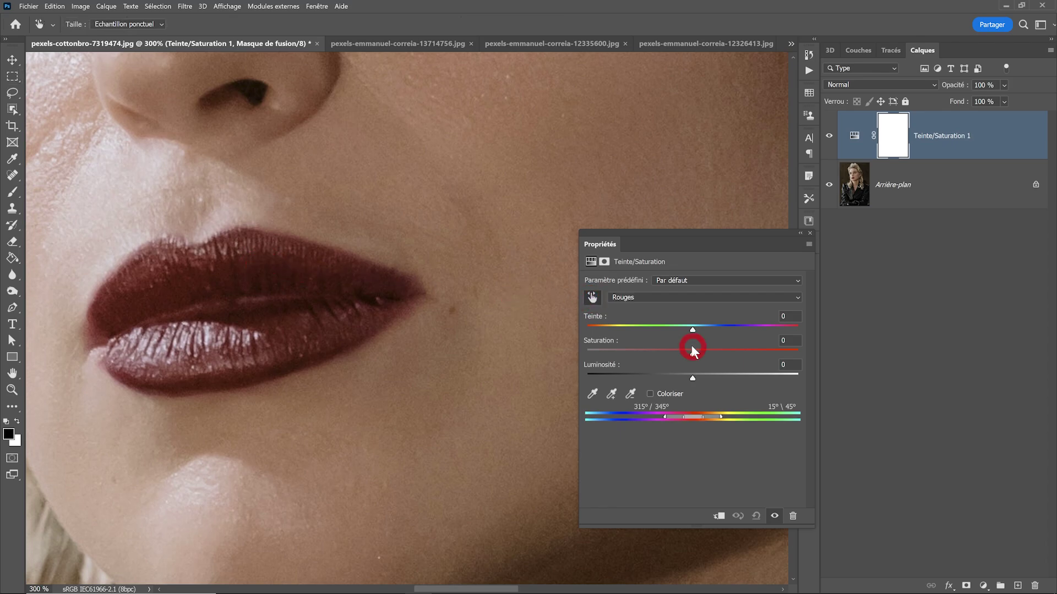
# Set the Rouges hue to -119 and narrow its colour range to 336°/345° and 349°\19° so mainly the lips turn purple.
pyautogui.moveTo(692, 331)
pyautogui.mouseDown()
pyautogui.moveTo(728, 329)
pyautogui.moveTo(613, 333)
pyautogui.mouseUp()
pyautogui.moveTo(665, 417); pyautogui.dragTo(678, 417)
pyautogui.moveTo(706, 474); pyautogui.dragTo(721, 474)
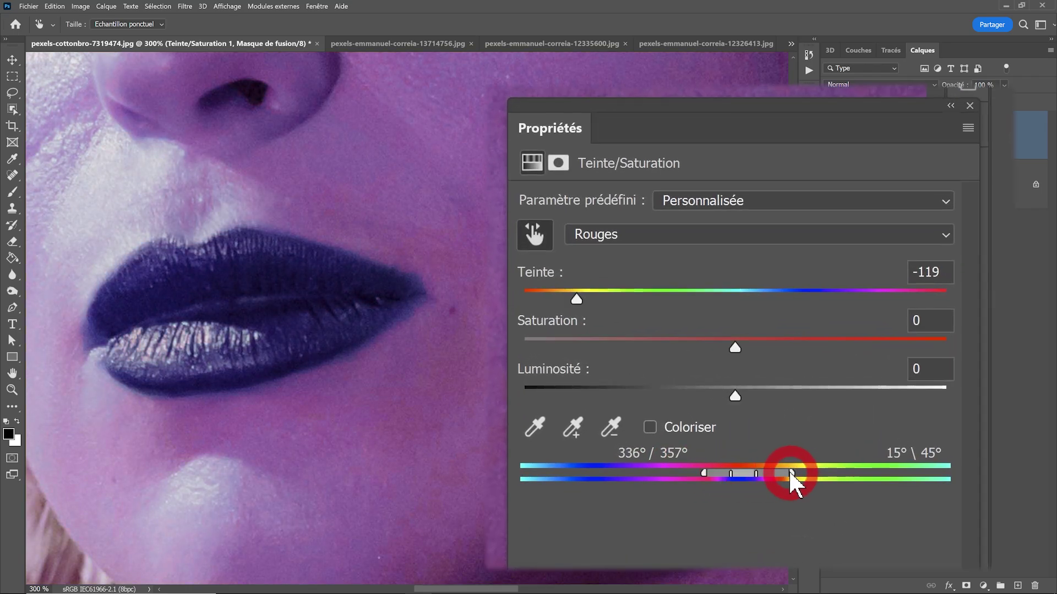
pyautogui.moveTo(787, 474); pyautogui.dragTo(753, 482)
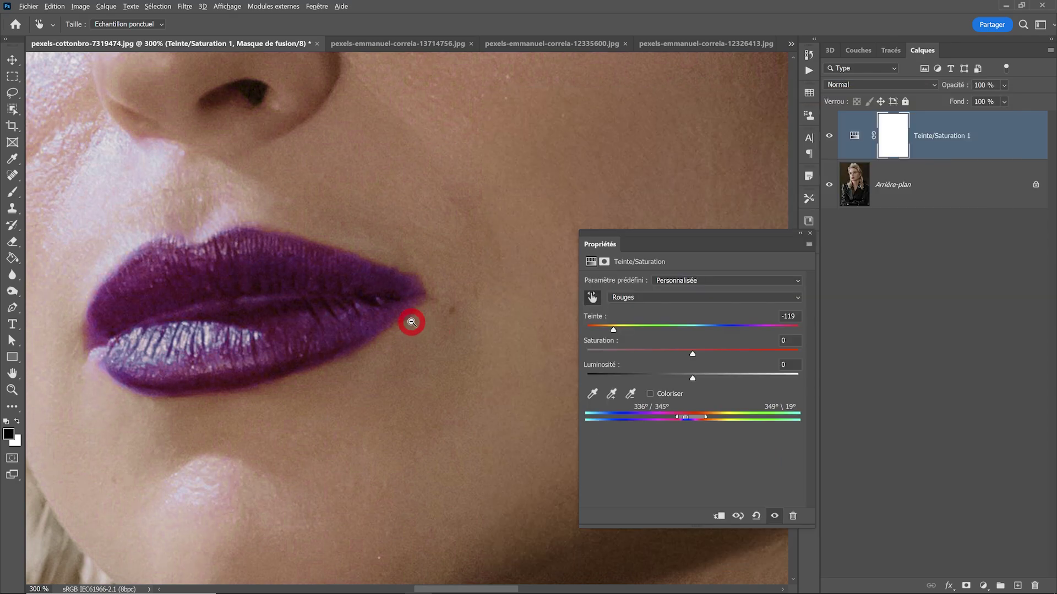
pyautogui.scroll(-6, 410, 318)
pyautogui.moveTo(441, 299); pyautogui.dragTo(404, 303)
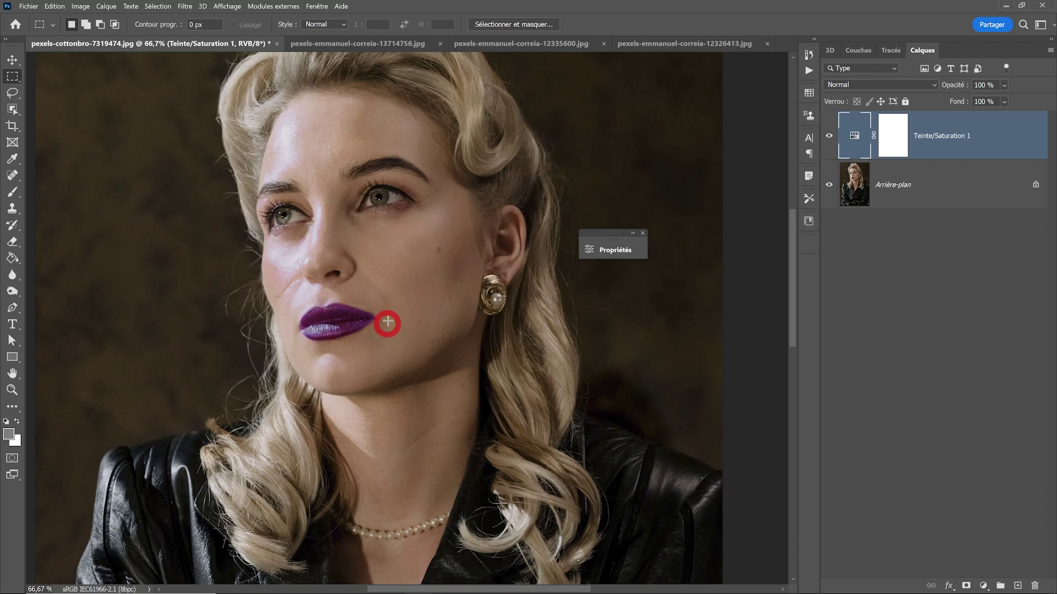
pyautogui.scroll(3, 371, 322)
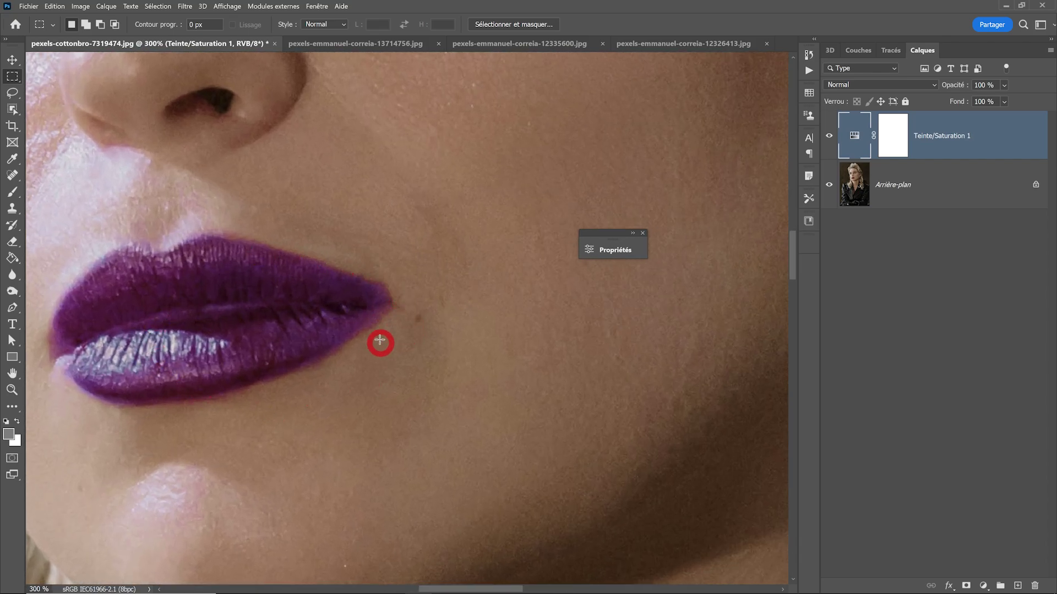
pyautogui.scroll(-5, 380, 341)
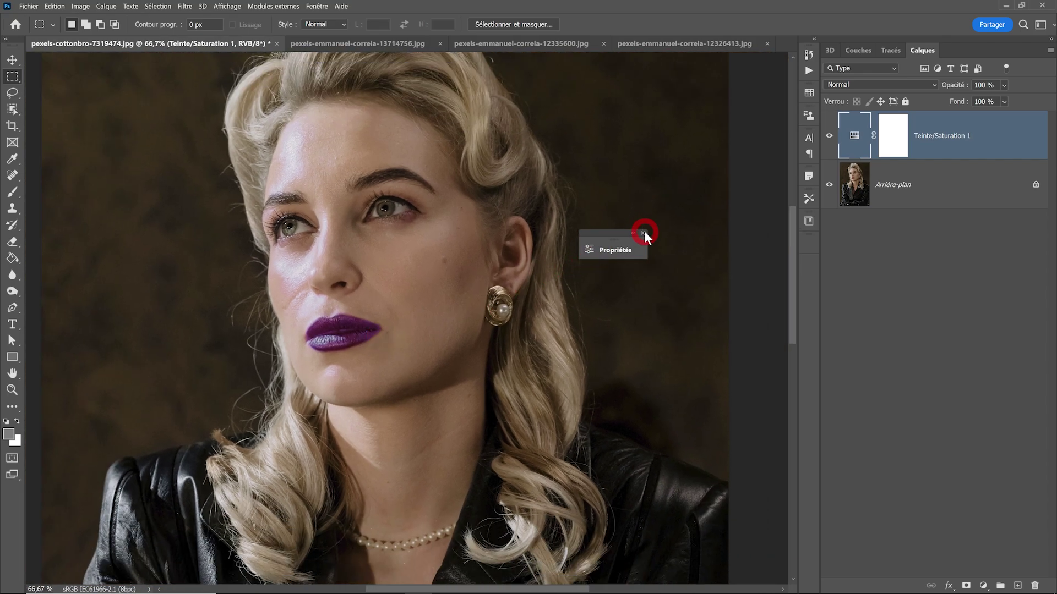
pyautogui.click(642, 233)
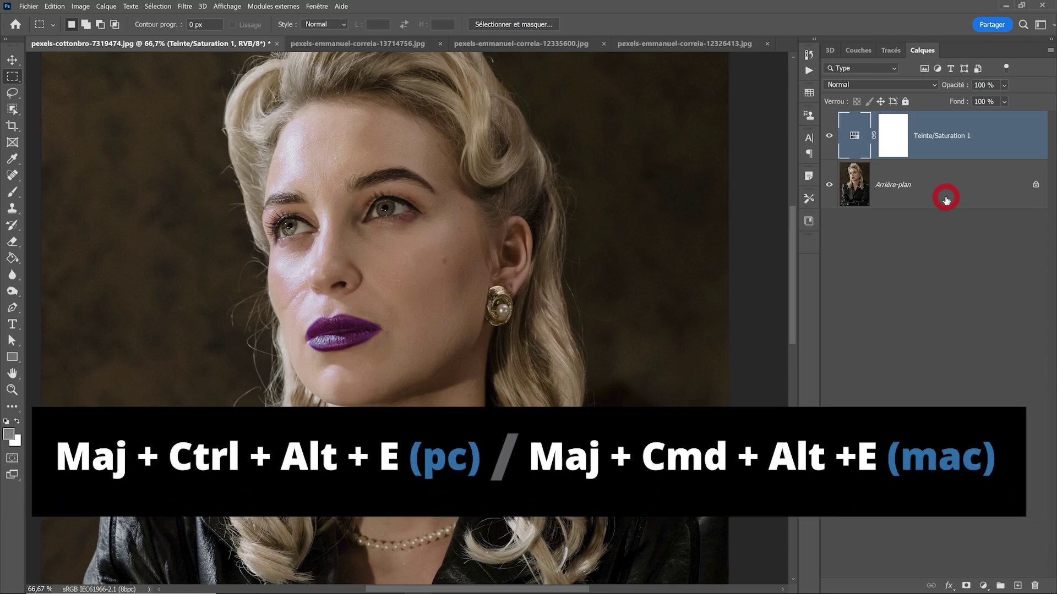
# Stamp all visible layers into a new top layer, and hide the Teinte/Saturation 1 layer to compare the two versions.
pyautogui.hotkey('ctrl', 'shift', 'alt', 'e')
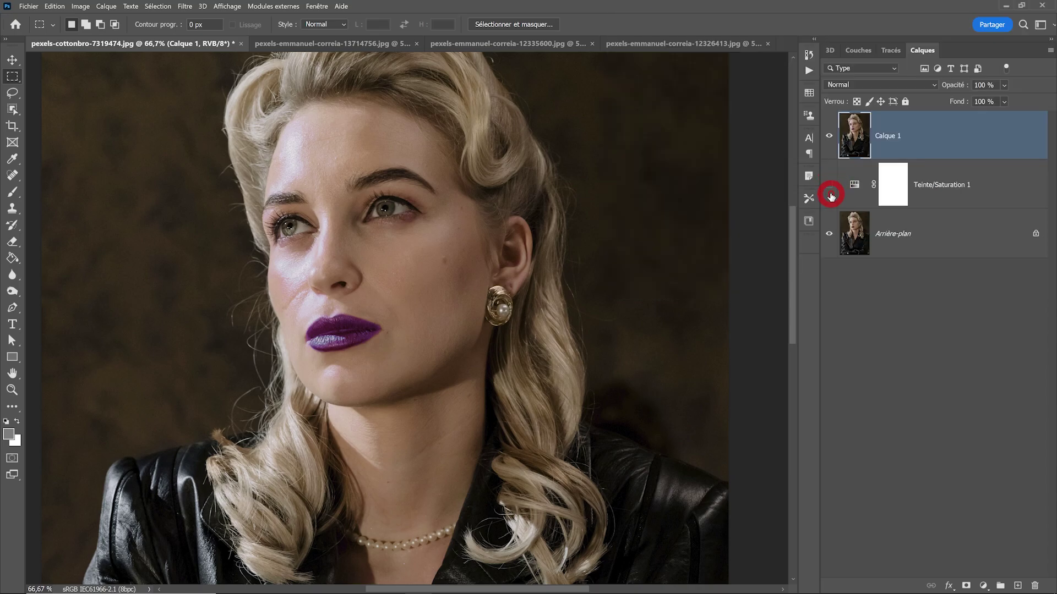
pyautogui.click(829, 137)
pyautogui.click(829, 138)
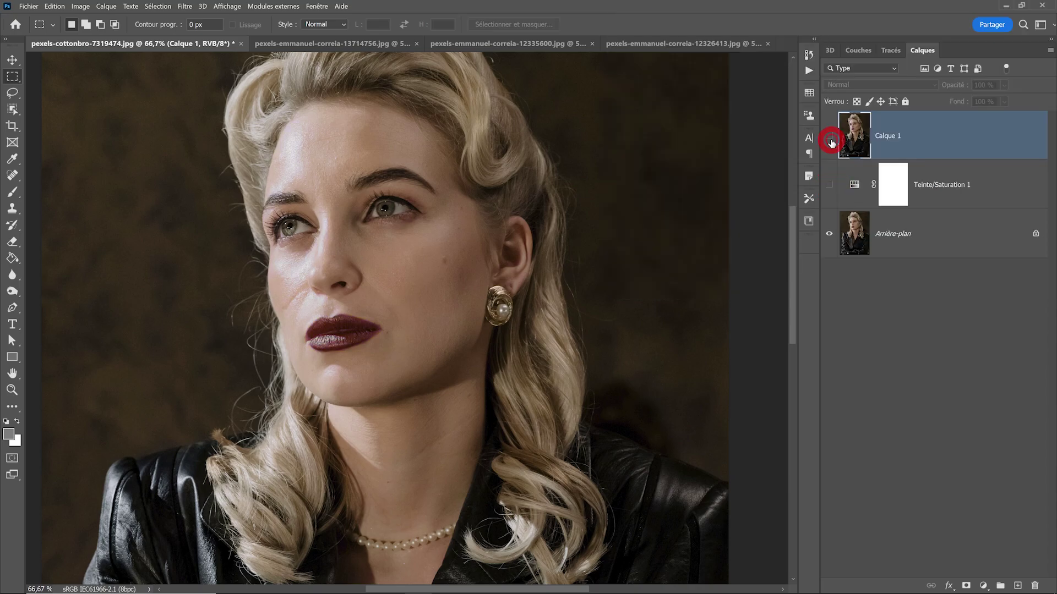
pyautogui.click(829, 138)
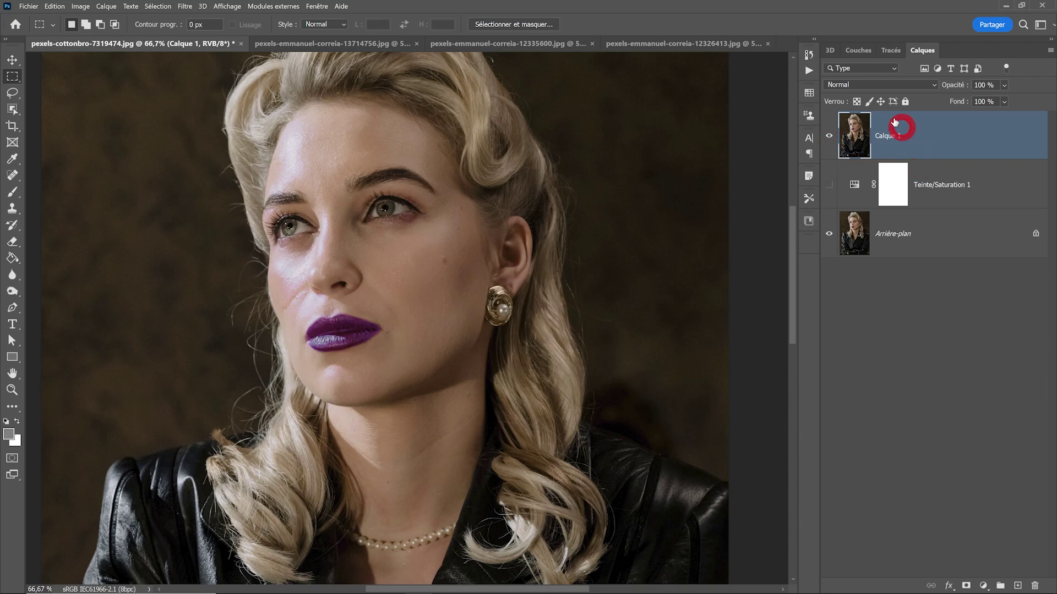
# Set the stamped layer Calque 1 to the Différence blend mode and check the lip area.
pyautogui.click(861, 84)
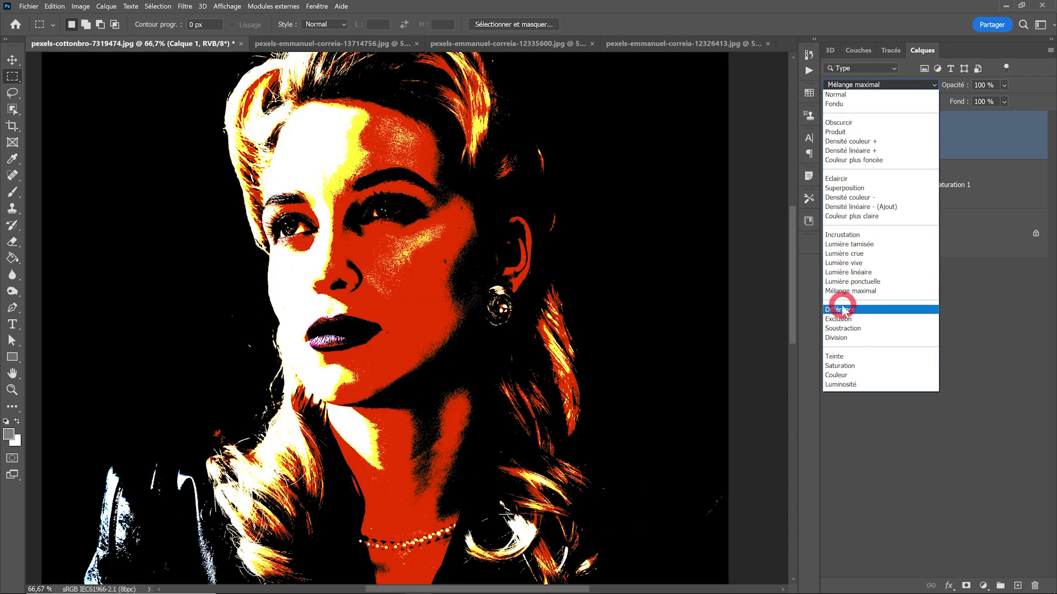
pyautogui.click(842, 316)
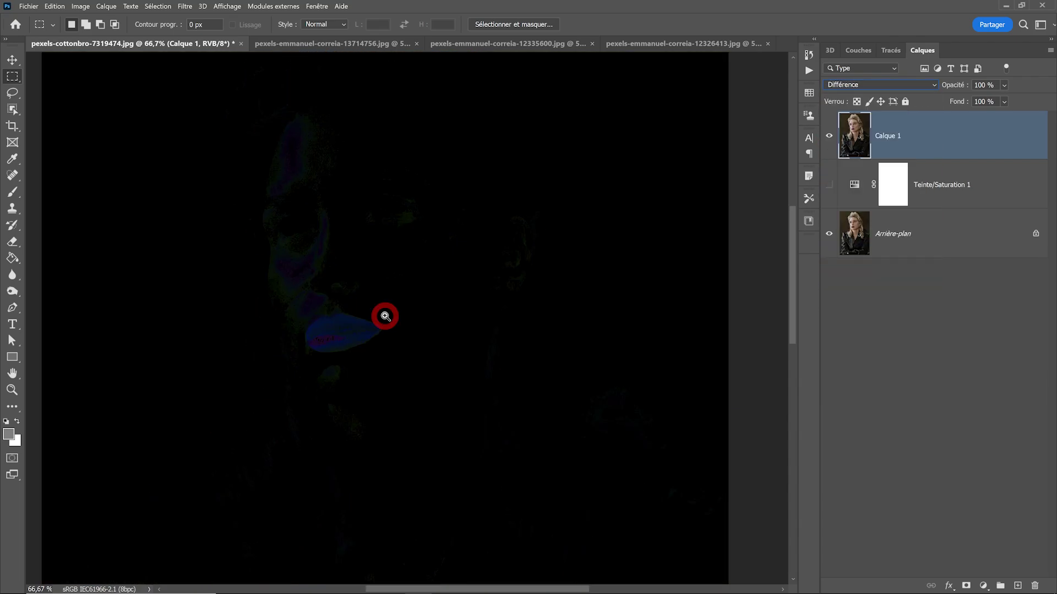
pyautogui.click(385, 316)
pyautogui.keyDown('alt'); pyautogui.click(386, 317); pyautogui.keyUp('alt')
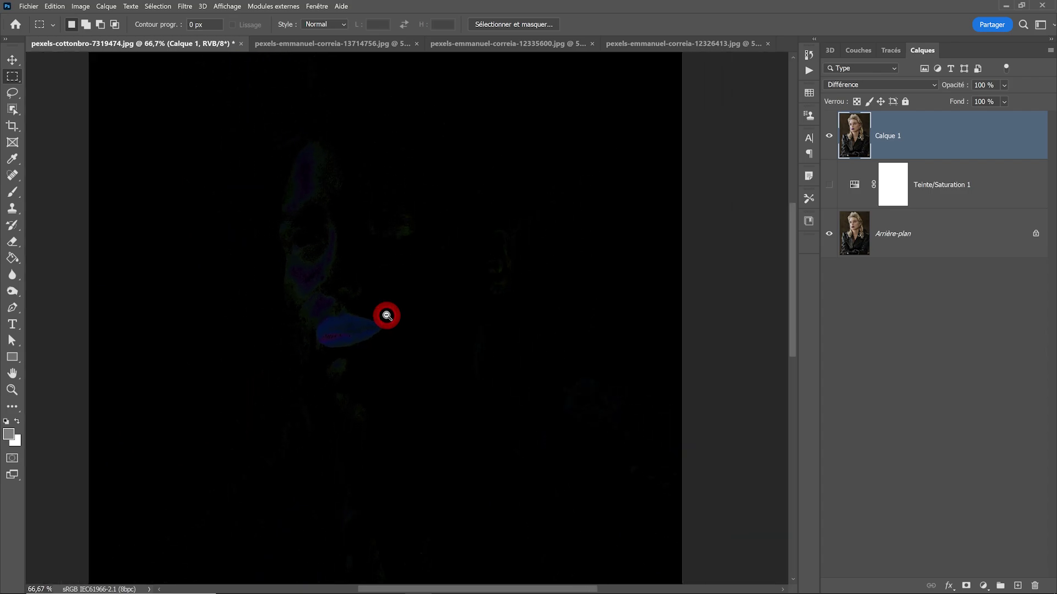
pyautogui.keyDown('ctrl'); pyautogui.click(387, 315); pyautogui.keyUp('ctrl')
pyautogui.keyDown('ctrl'); pyautogui.click(387, 315); pyautogui.keyUp('ctrl')
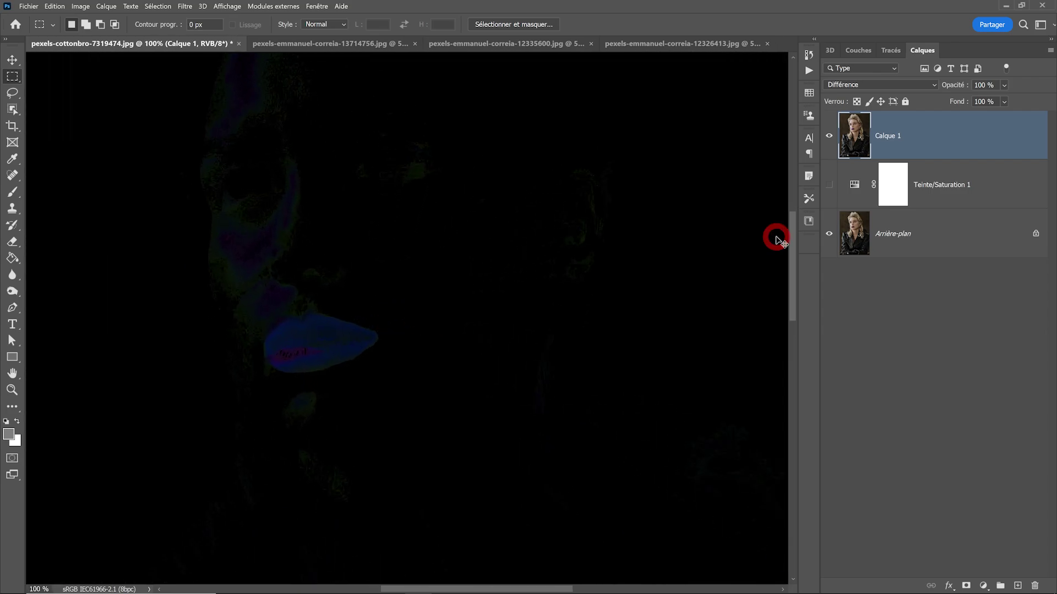
# Stamp the visible difference result into a new top layer and desaturate it.
pyautogui.hotkey('ctrl', 'shift', 'alt', 'e')
pyautogui.click(80, 6)
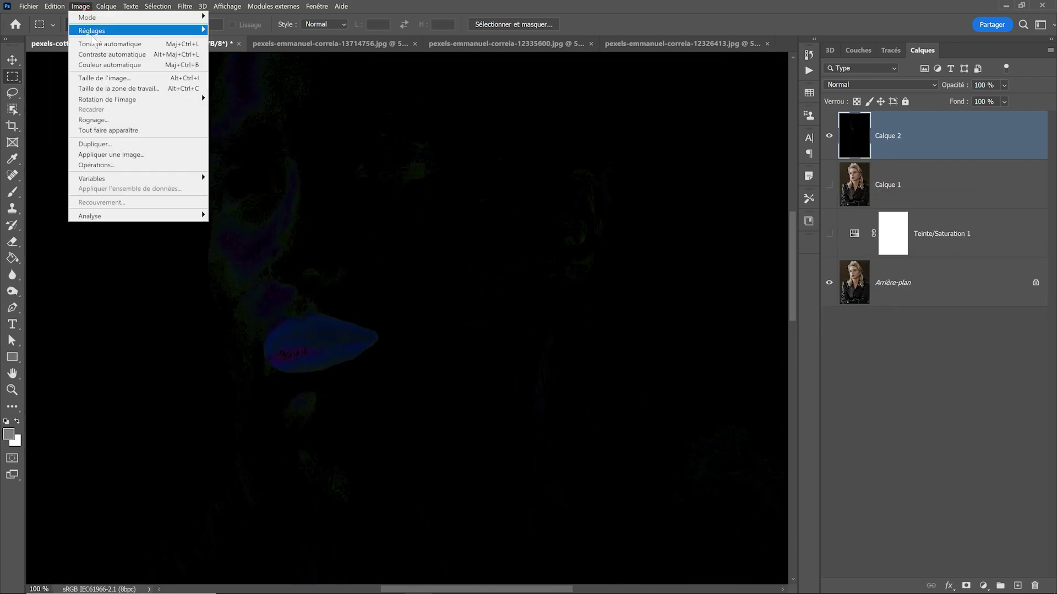
pyautogui.moveTo(92, 32)
pyautogui.click(235, 231)
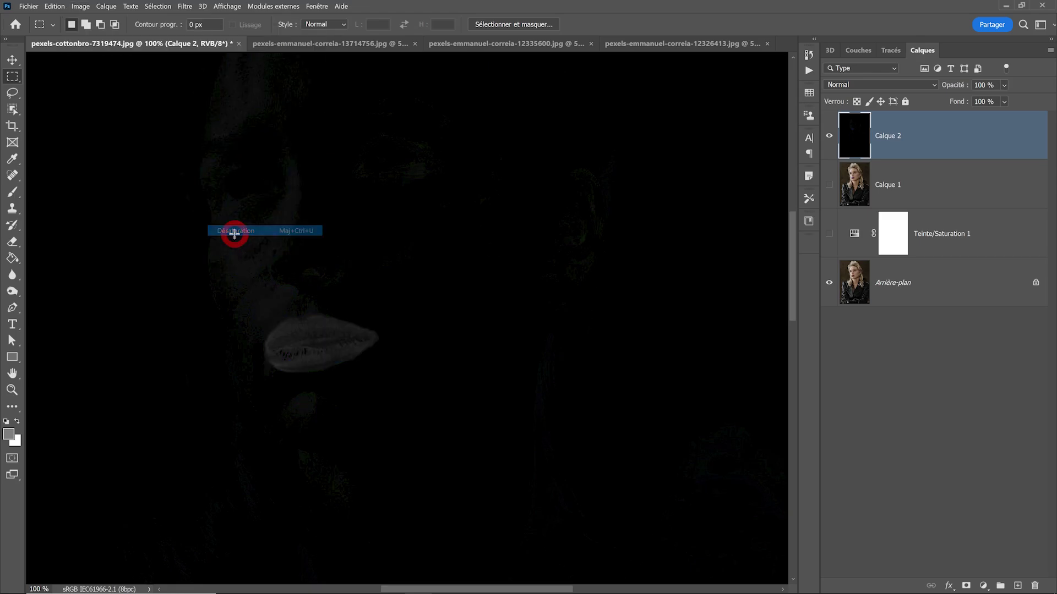
# Apply a Courbes adjustment to Calque 2 with the white point at input 30, output 255, to brighten the lips strongly.
pyautogui.click(84, 7)
pyautogui.moveTo(88, 30)
pyautogui.click(231, 52)
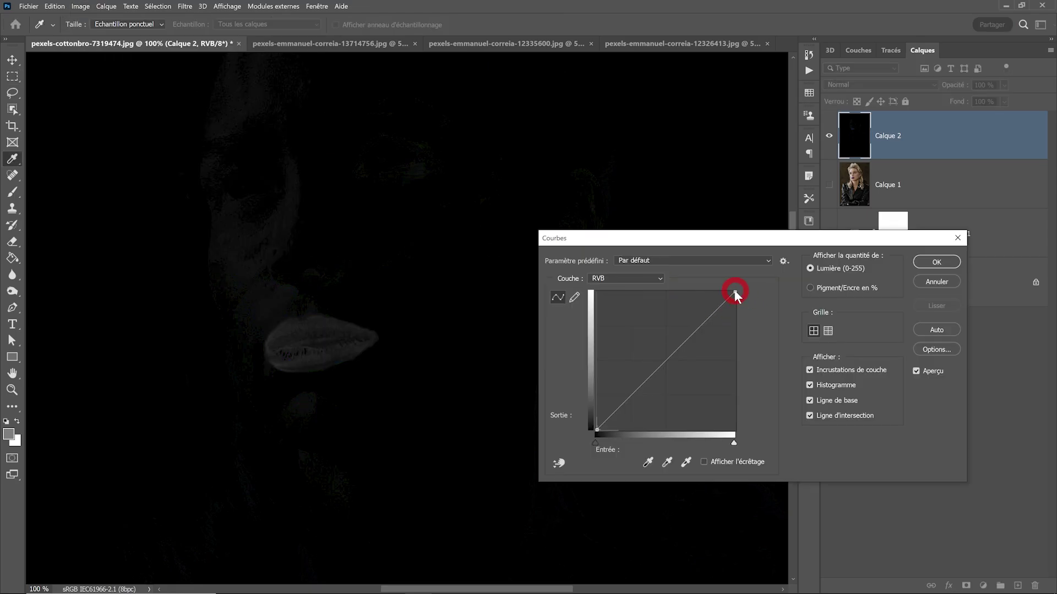
pyautogui.moveTo(735, 292); pyautogui.dragTo(611, 272)
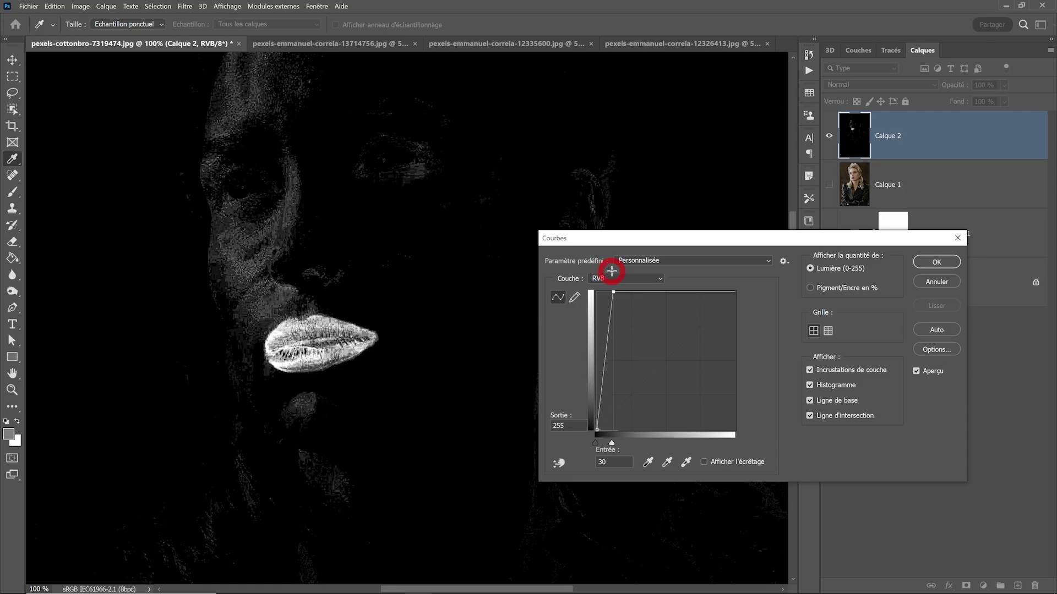
pyautogui.click(918, 263)
pyautogui.press('m')
pyautogui.scroll(-2, 505, 267)
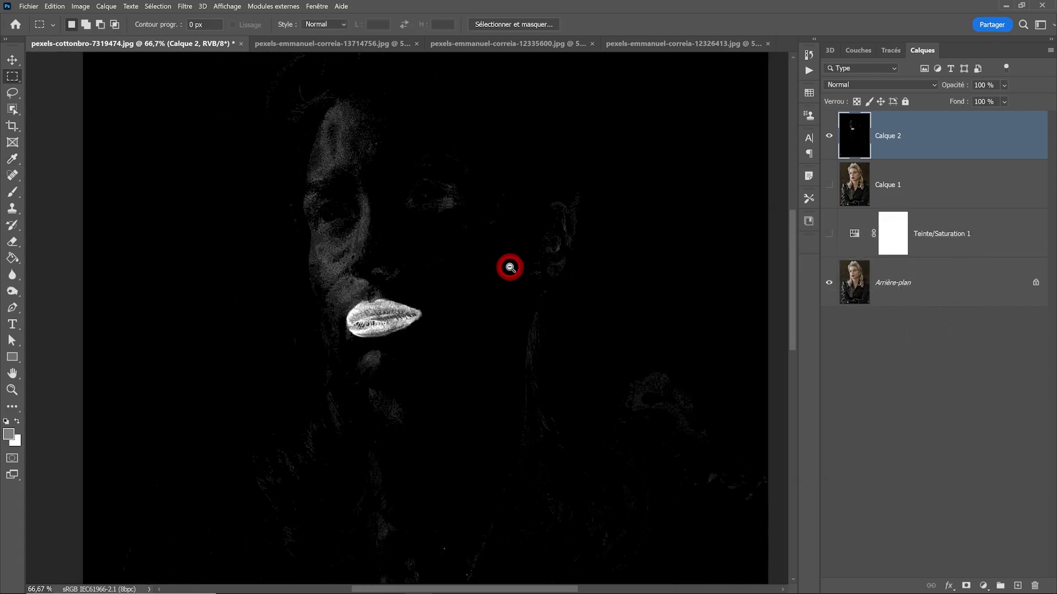
# Inspect the brightened lips mask, and delete Calque 2, Calque 1 and Teinte/Saturation 1 to keep only Arrière-plan.
pyautogui.scroll(1, 508, 267)
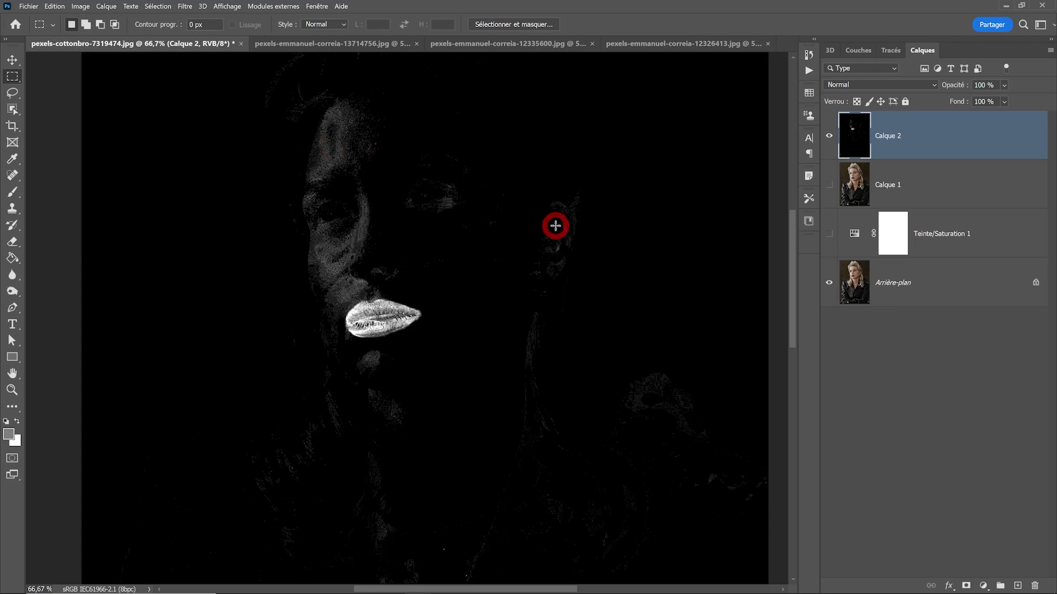
pyautogui.scroll(-1, 546, 231)
pyautogui.scroll(2, 545, 232)
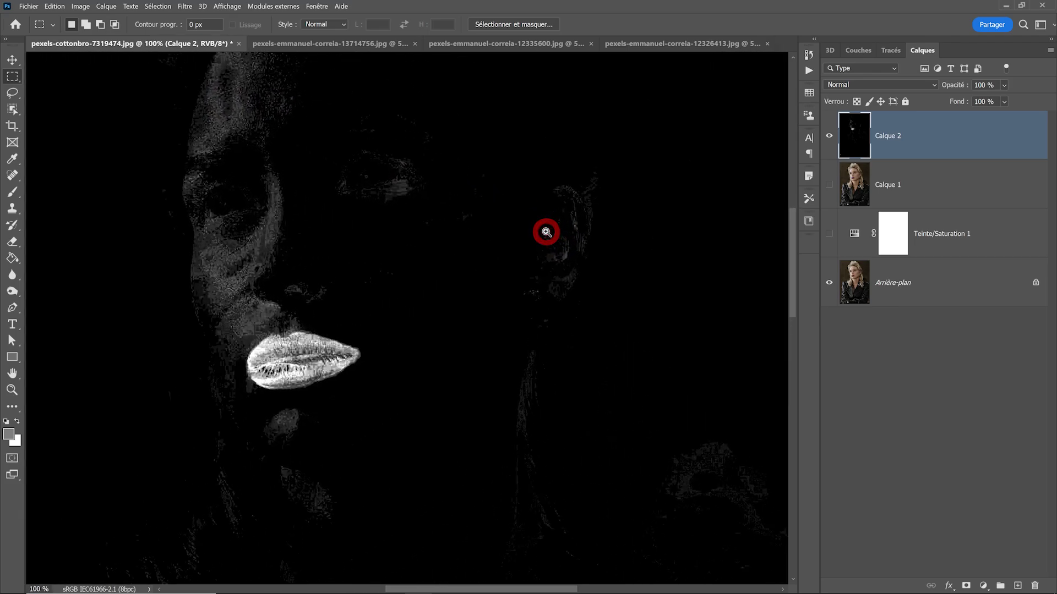
pyautogui.scroll(-1, 408, 250)
pyautogui.scroll(1, 408, 255)
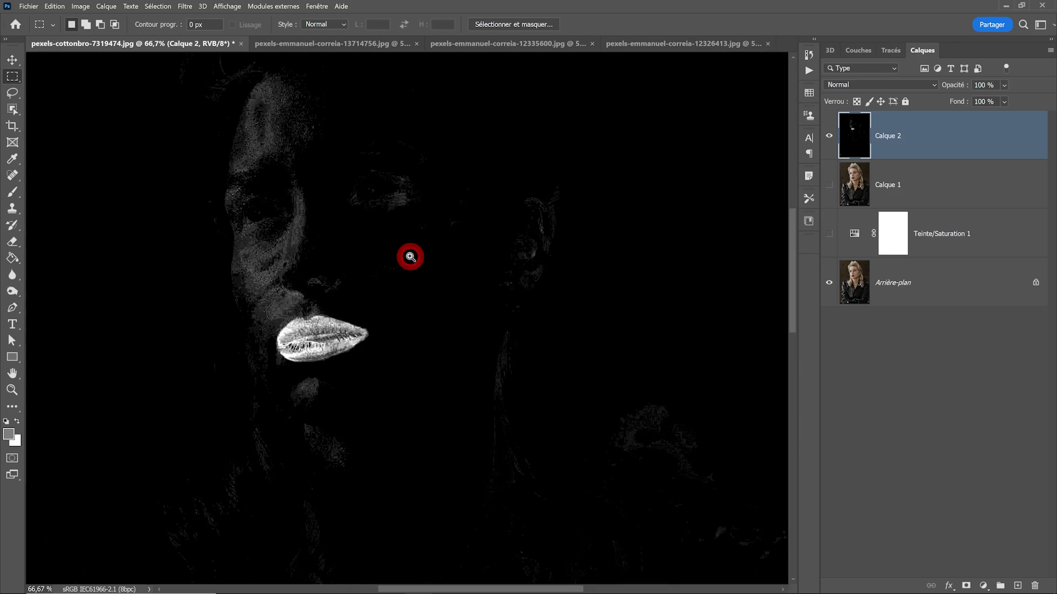
pyautogui.scroll(-1, 408, 254)
pyautogui.keyDown('shift'); pyautogui.click(922, 190); pyautogui.keyUp('shift')
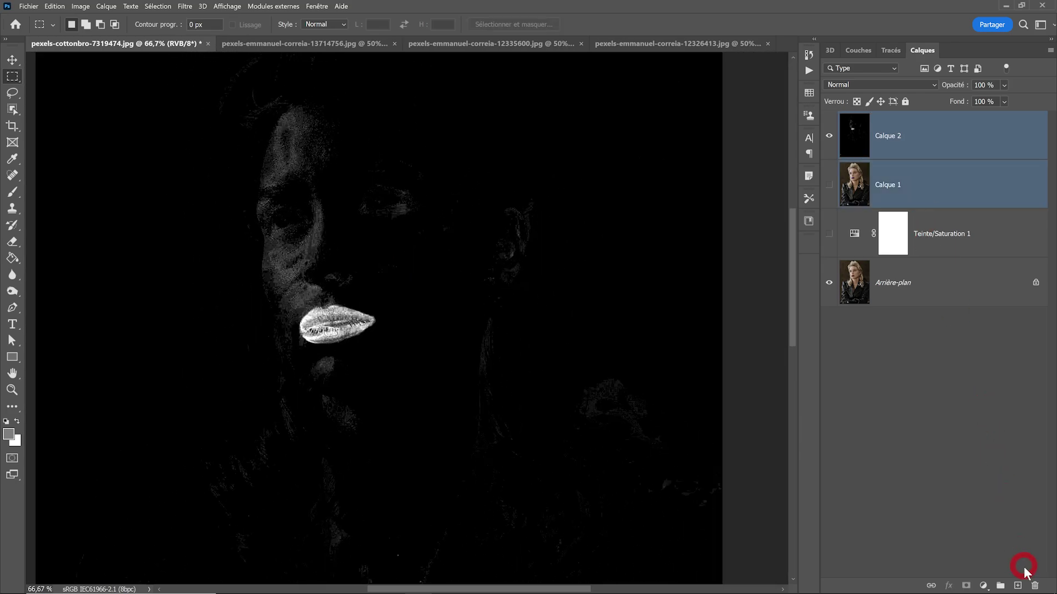
pyautogui.click(1033, 585)
pyautogui.click(490, 227)
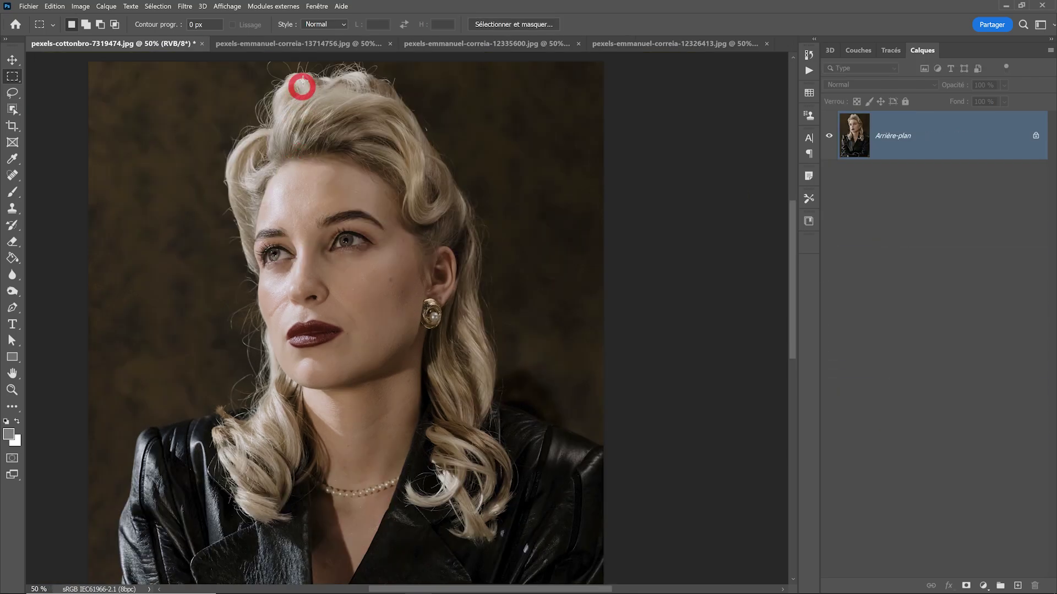
# Copy the wall texture from pexels-emmanuel-correia-12326413.jpg into the CYBORG poster pexels-emmanuel-correia-13714756.jpg as a new layer.
pyautogui.click(307, 44)
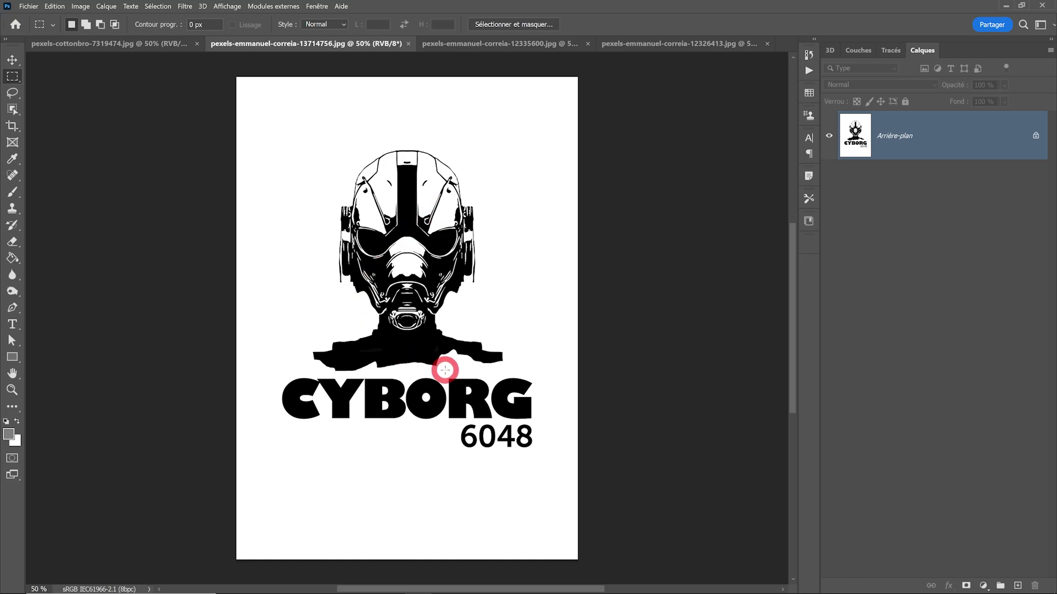
pyautogui.scroll(1, 467, 258)
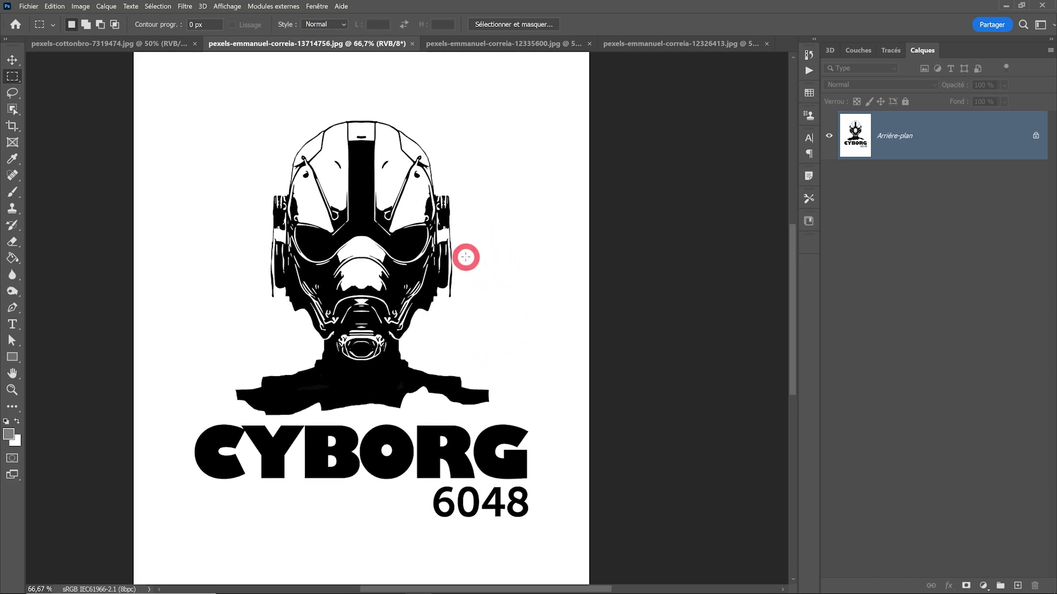
pyautogui.click(470, 44)
pyautogui.click(644, 44)
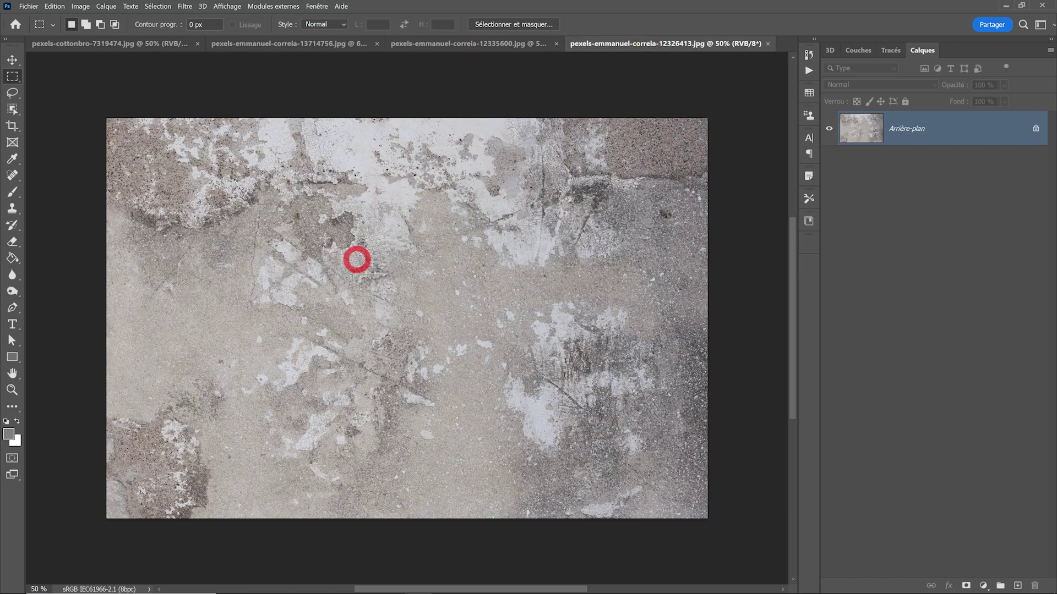
pyautogui.click(12, 60)
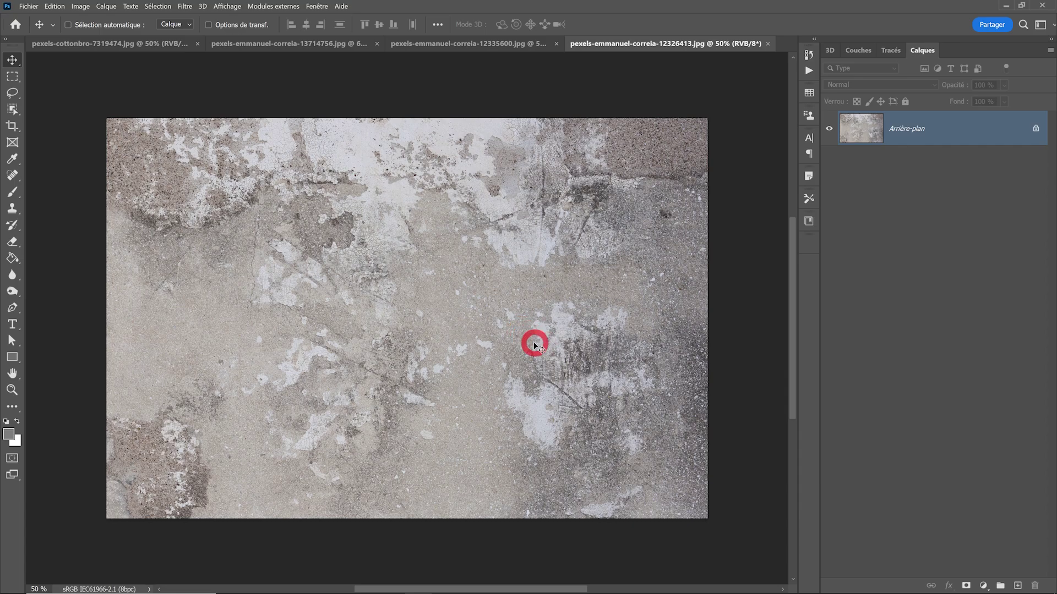
pyautogui.moveTo(534, 345); pyautogui.dragTo(377, 292)
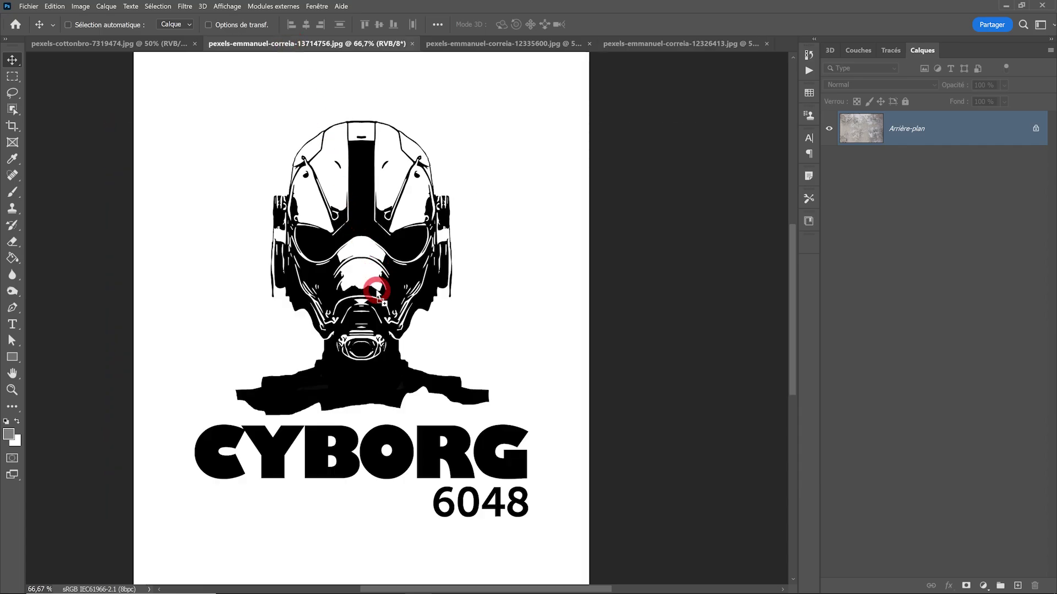
pyautogui.moveTo(377, 292); pyautogui.dragTo(377, 292)
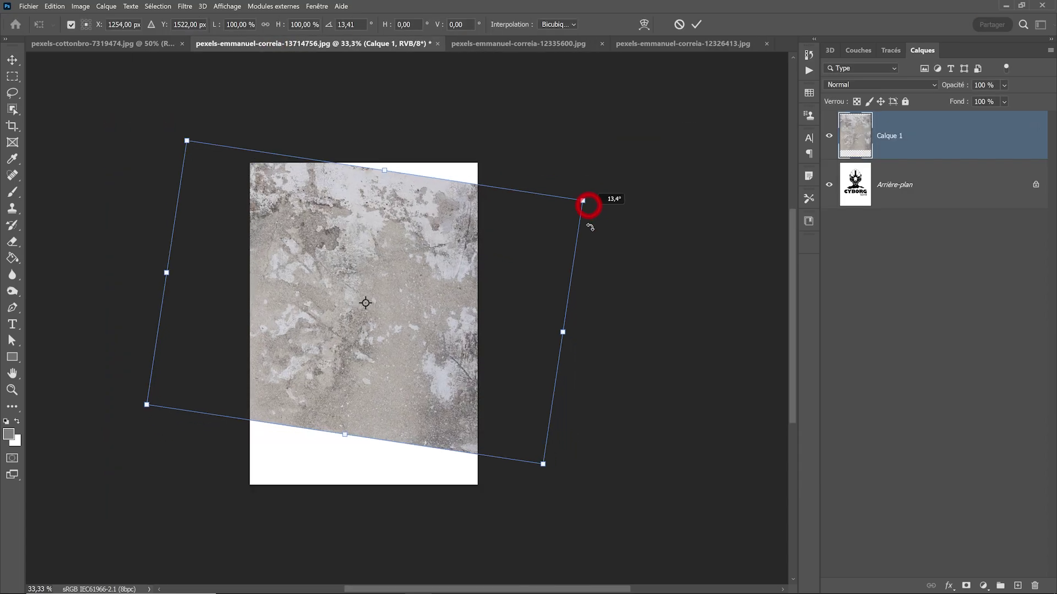
# Rotate the wall texture a quarter turn clockwise, and scale and position it to cover the whole poster.
pyautogui.moveTo(585, 205); pyautogui.dragTo(490, 430)
pyautogui.moveTo(503, 102); pyautogui.dragTo(470, 161)
pyautogui.moveTo(418, 226); pyautogui.dragTo(420, 191)
pyautogui.press('Return')
pyautogui.scroll(1, 415, 242)
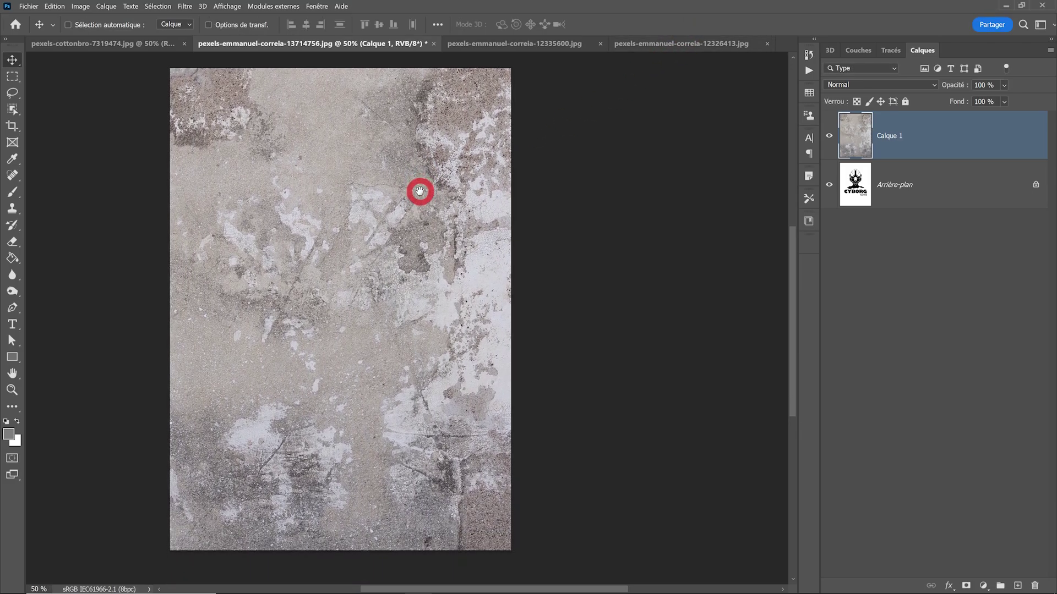
# Set the texture layer Calque 1 to the Différence blend mode and check the mask details up close.
pyautogui.click(860, 83)
pyautogui.click(850, 368)
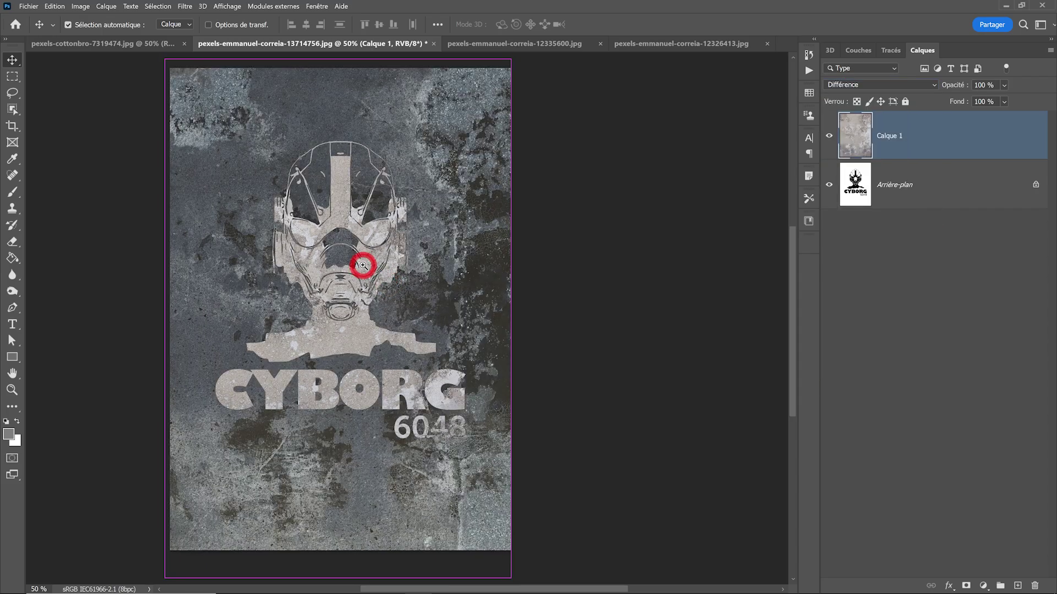
pyautogui.keyDown('ctrl'); pyautogui.click(361, 264); pyautogui.keyUp('ctrl')
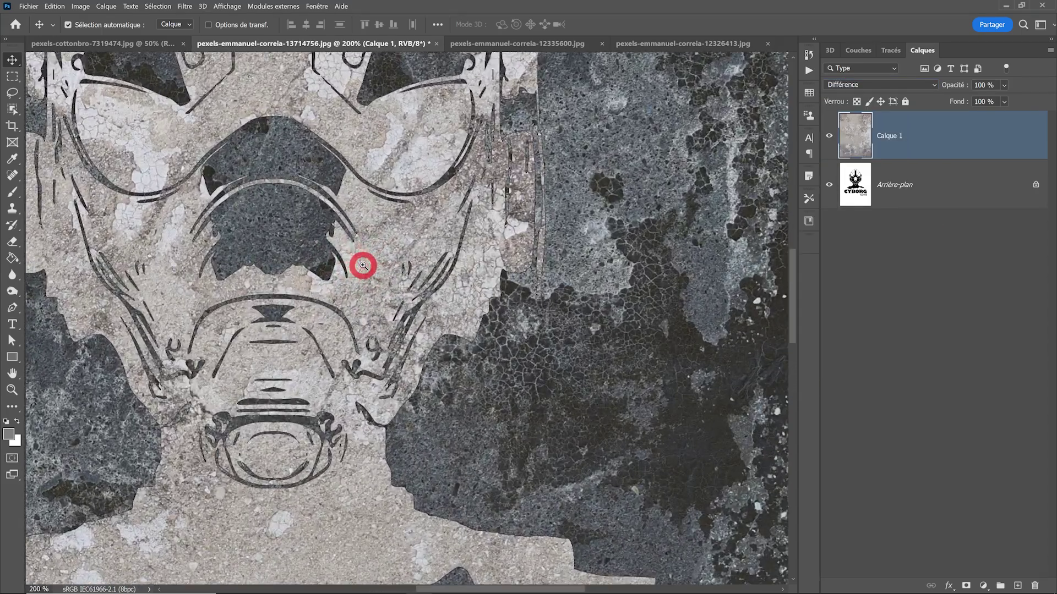
pyautogui.keyDown('ctrl'); pyautogui.keyDown('alt'); pyautogui.click(362, 265); pyautogui.keyUp('alt'); pyautogui.keyUp('ctrl')
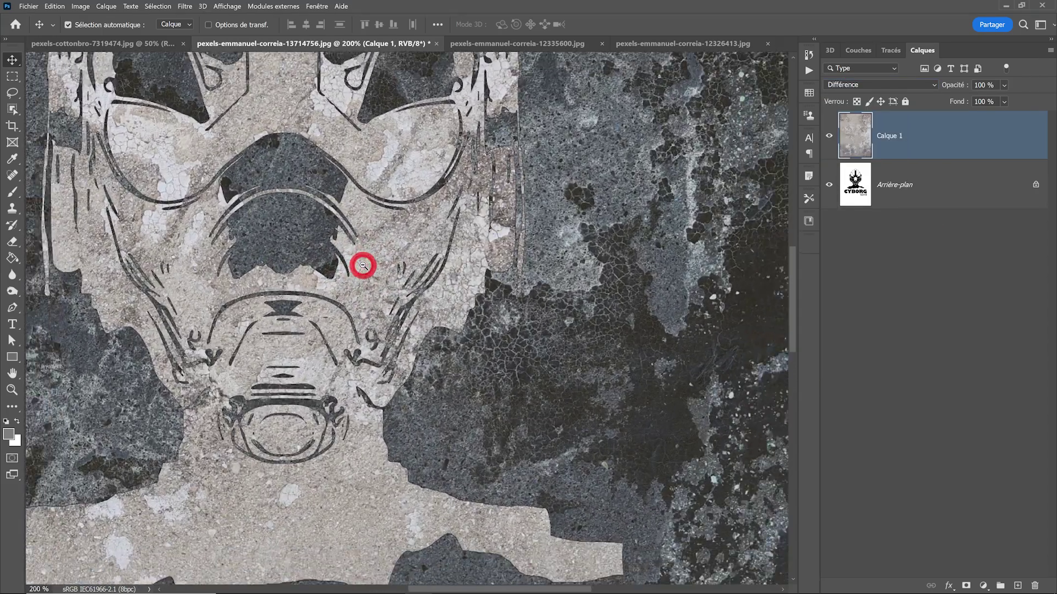
pyautogui.keyDown('ctrl'); pyautogui.keyDown('alt'); pyautogui.click(363, 266); pyautogui.keyUp('alt'); pyautogui.keyUp('ctrl')
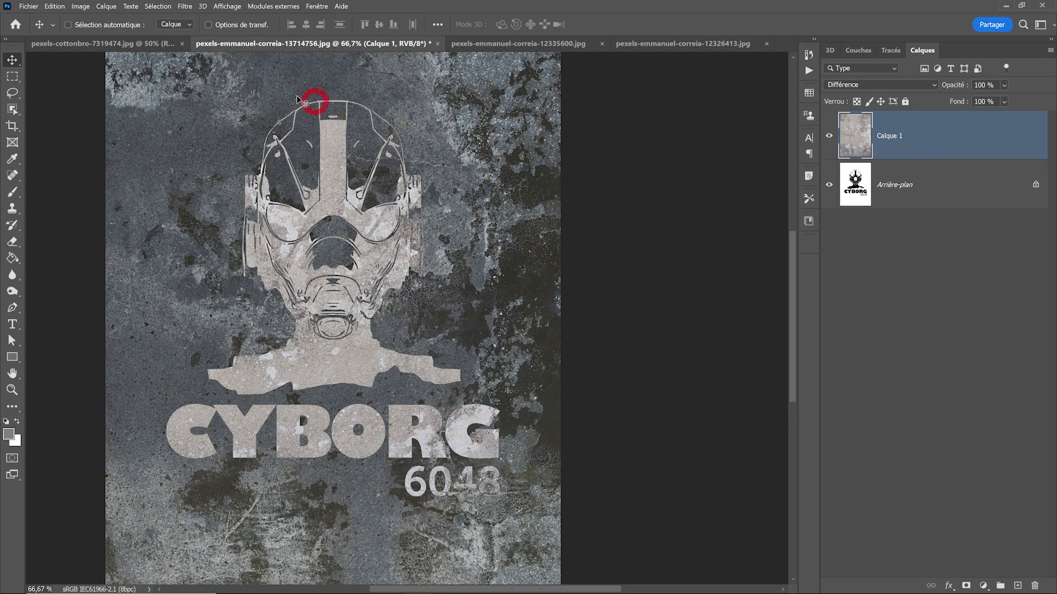
# Desaturate the texture layer Calque 1.
pyautogui.click(82, 6)
pyautogui.moveTo(91, 30)
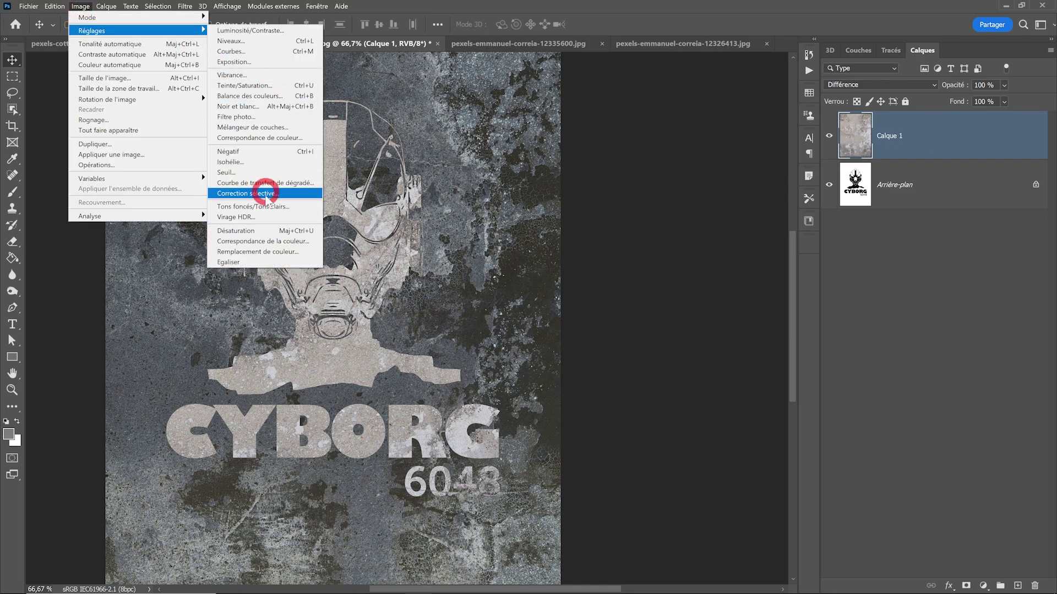
pyautogui.click(258, 231)
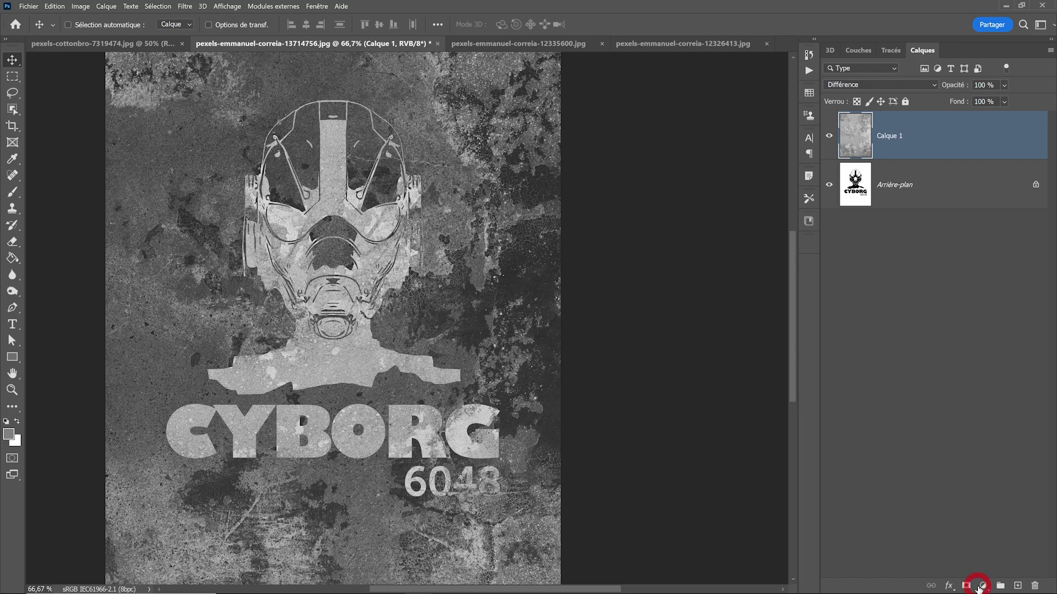
# Add a Courbes adjustment layer above the texture and clip it to Calque 1.
pyautogui.click(979, 588)
pyautogui.click(964, 442)
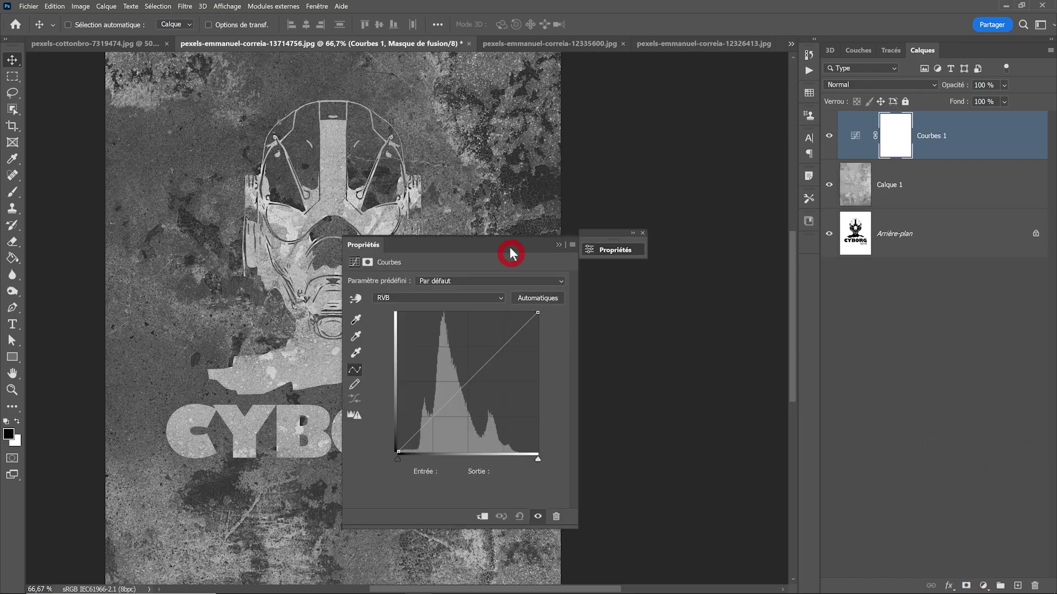
pyautogui.moveTo(509, 249); pyautogui.dragTo(710, 77)
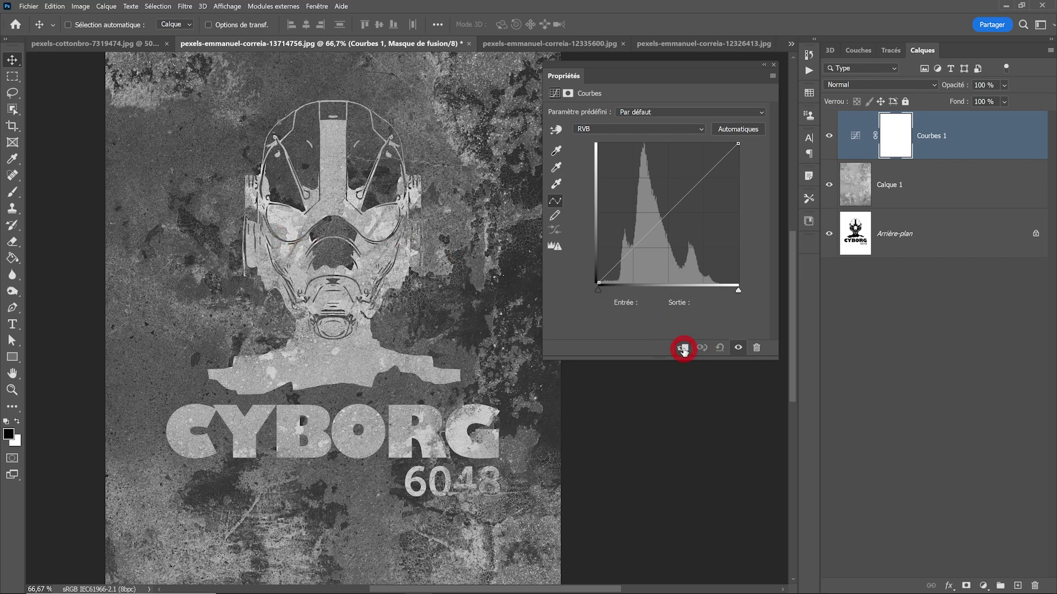
pyautogui.click(683, 347)
# Set the black point of the Courbes 1 curve to input 185, output 0, and check the mask area.
pyautogui.moveTo(598, 290); pyautogui.dragTo(699, 304)
pyautogui.scroll(3, 349, 248)
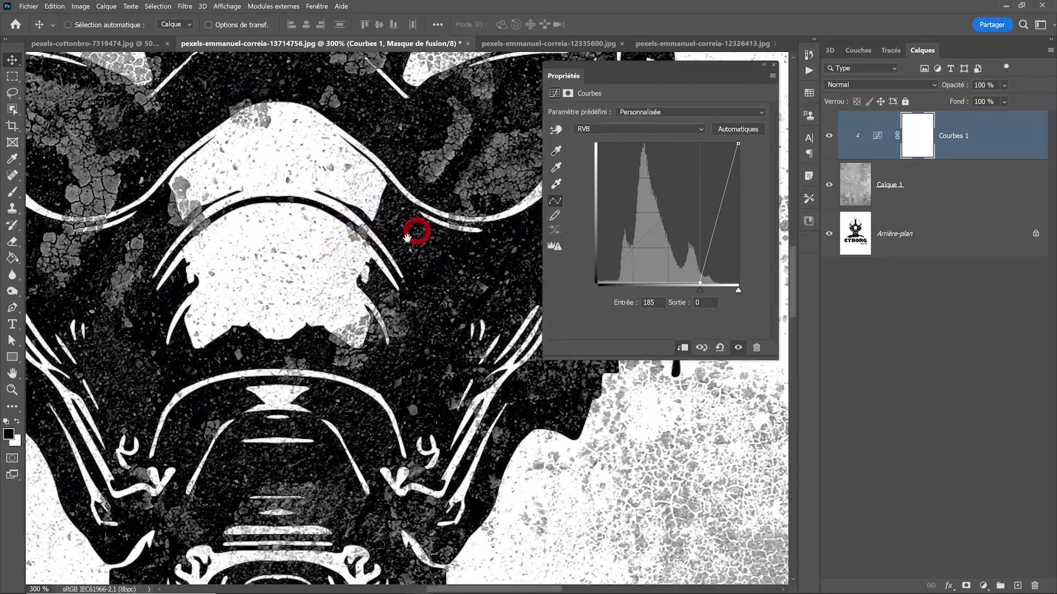
pyautogui.moveTo(407, 237); pyautogui.dragTo(324, 316)
# Set the white point of the Courbes 1 curve to input 227, output 255, and examine the cracked texture around the mask.
pyautogui.click(739, 290)
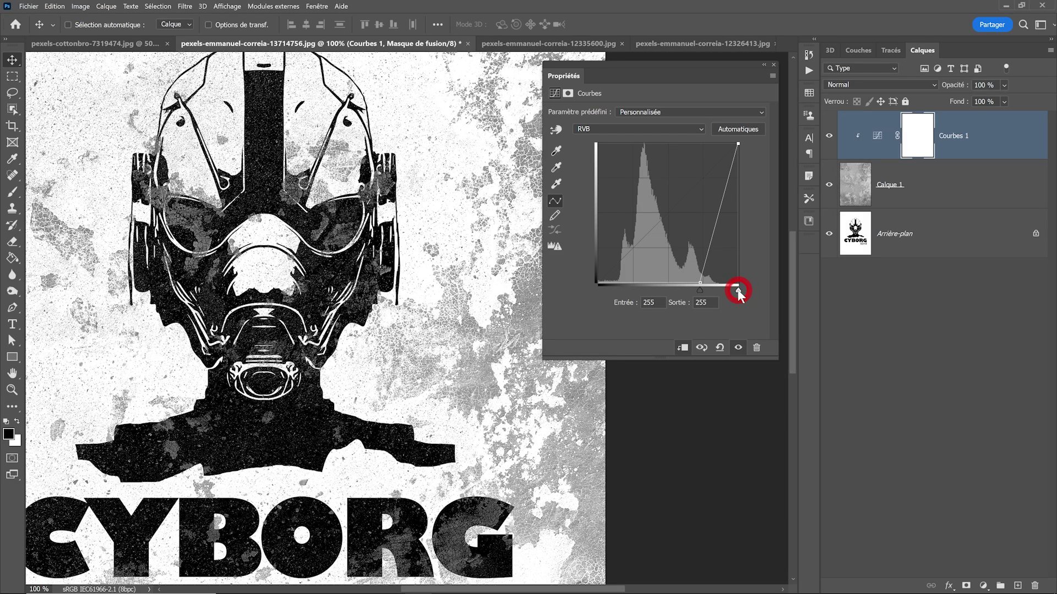
pyautogui.moveTo(739, 291); pyautogui.dragTo(723, 289)
pyautogui.scroll(2, 462, 302)
pyautogui.scroll(2, 407, 308)
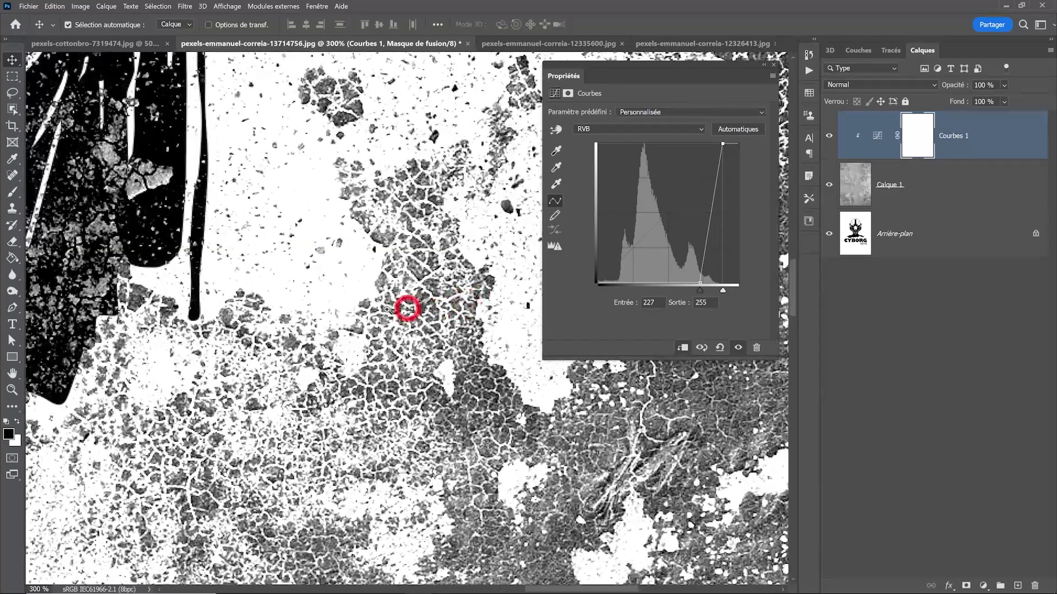
pyautogui.scroll(1, 407, 308)
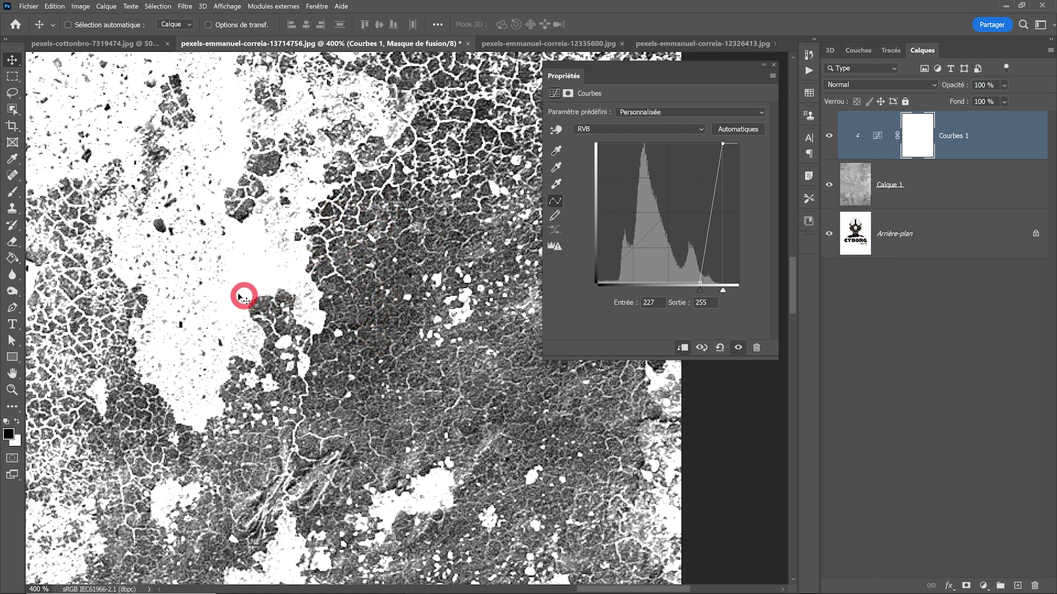
pyautogui.moveTo(238, 295); pyautogui.dragTo(651, 320)
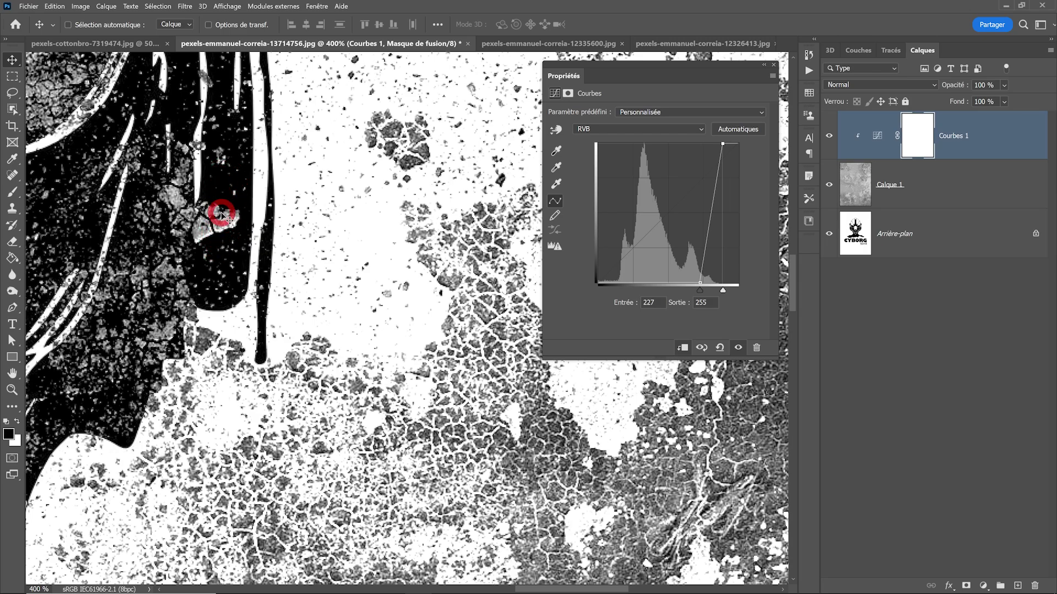
pyautogui.hotkey('ctrl', '-')
pyautogui.hotkey('ctrl', '-')
pyautogui.hotkey('ctrl', '-')
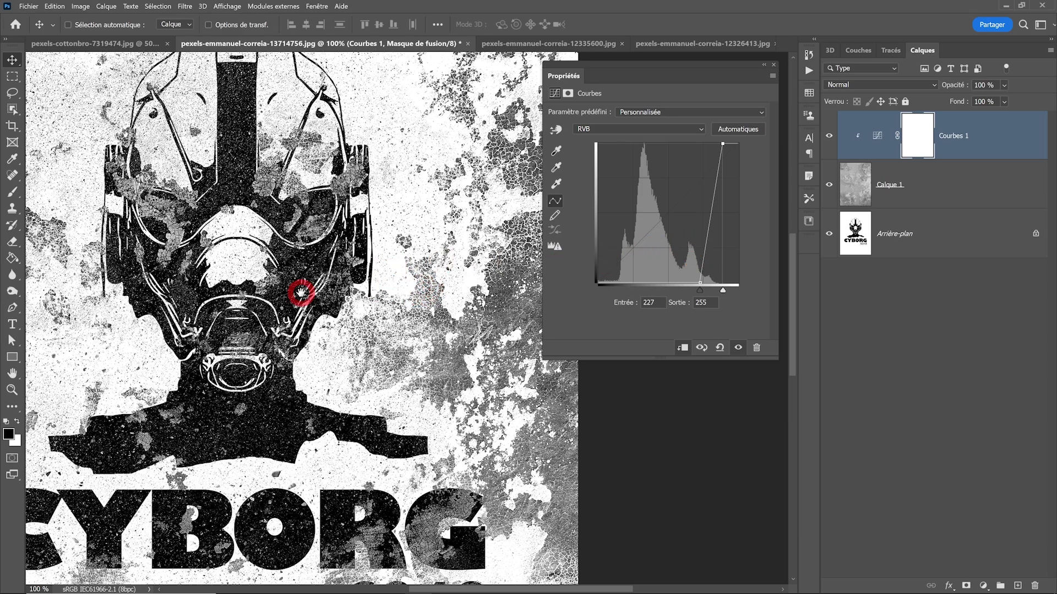
pyautogui.moveTo(299, 295); pyautogui.dragTo(335, 314)
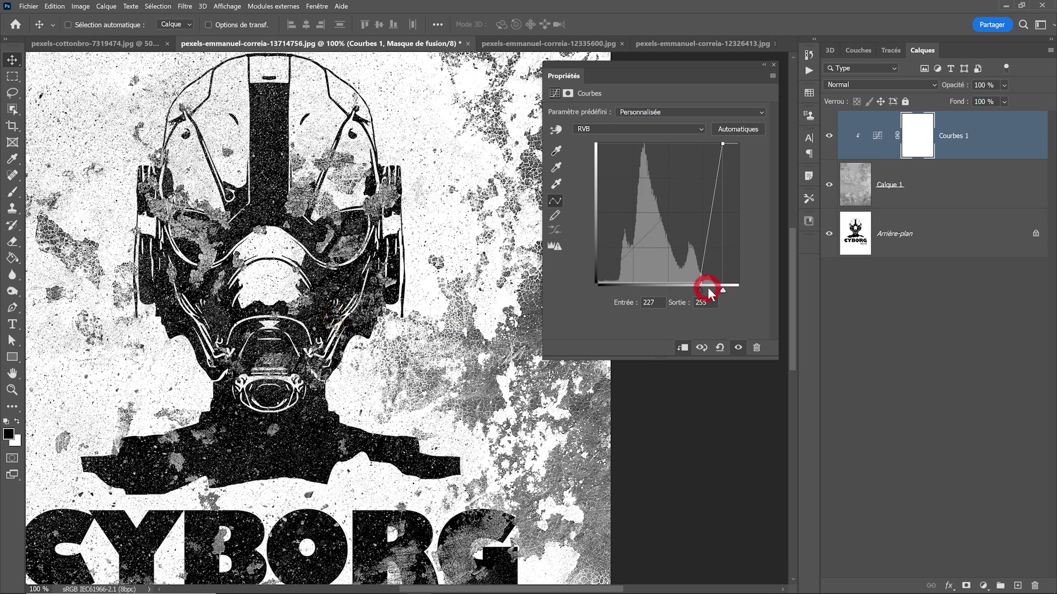
# Restore the curve's full input range and invert it, with input 0 giving output 255 and input 255 giving output 0.
pyautogui.moveTo(708, 287); pyautogui.dragTo(571, 295)
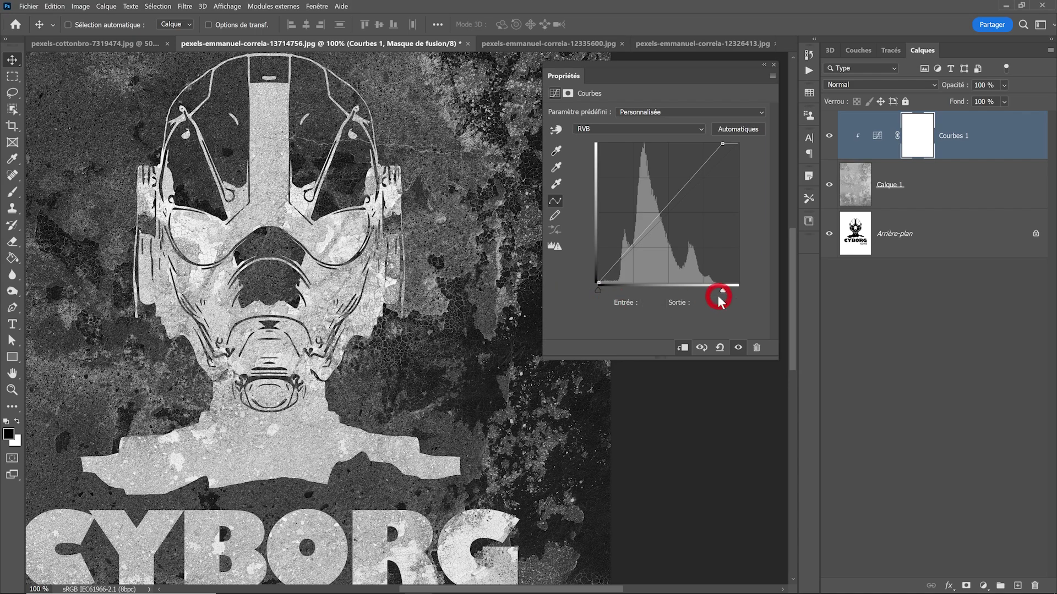
pyautogui.moveTo(722, 293); pyautogui.dragTo(770, 297)
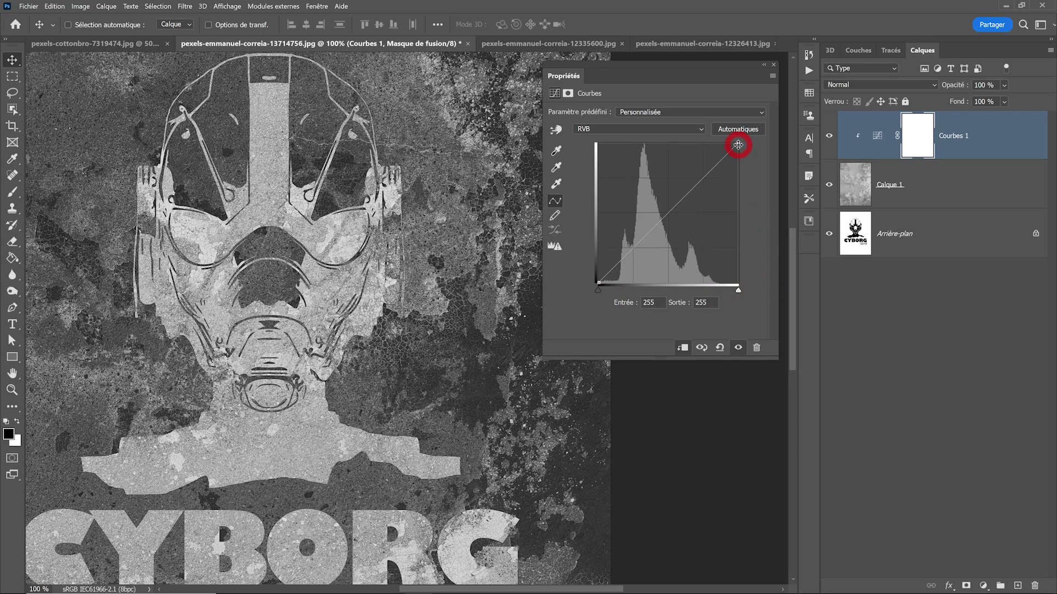
pyautogui.moveTo(738, 145); pyautogui.dragTo(721, 301)
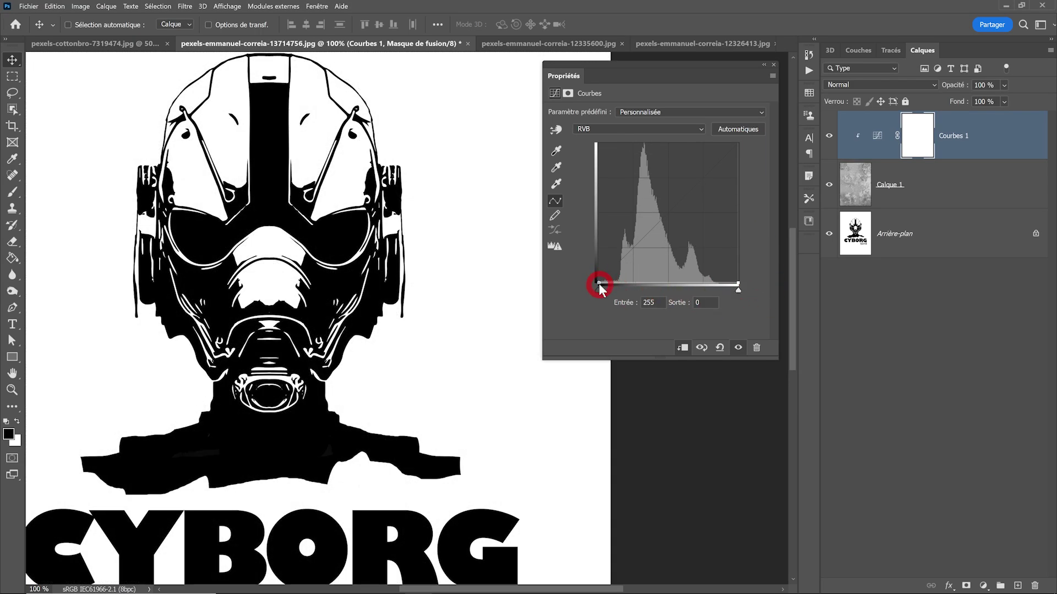
pyautogui.moveTo(600, 282); pyautogui.dragTo(597, 144)
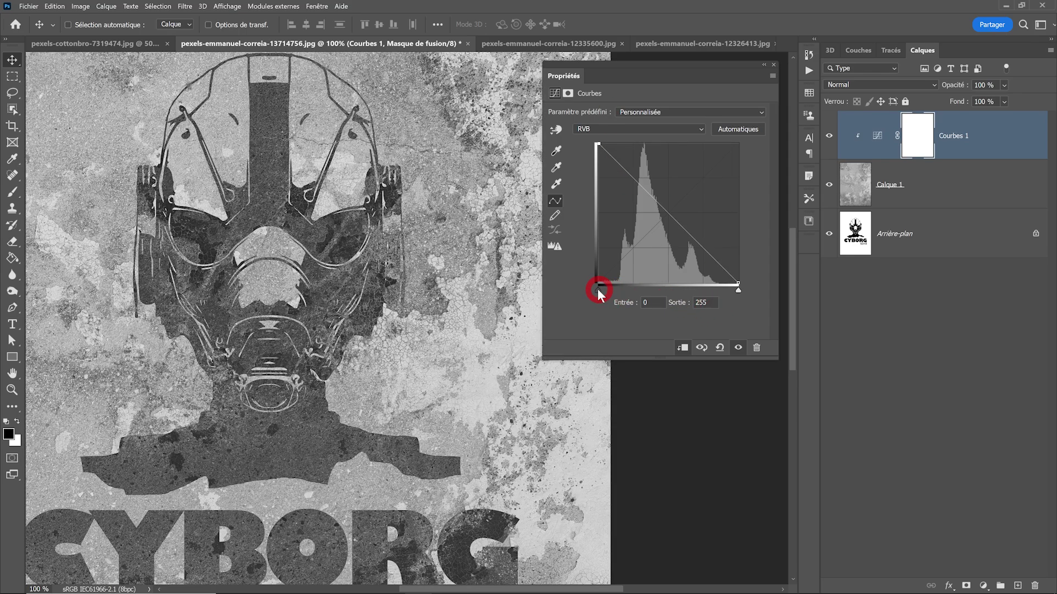
# Move the inverted curve's output 0 point to input 164 and check the texture on the mask and lettering.
pyautogui.moveTo(598, 289)
pyautogui.mouseDown()
pyautogui.moveTo(614, 290)
pyautogui.moveTo(587, 293)
pyautogui.mouseUp()
pyautogui.moveTo(739, 289); pyautogui.dragTo(679, 290)
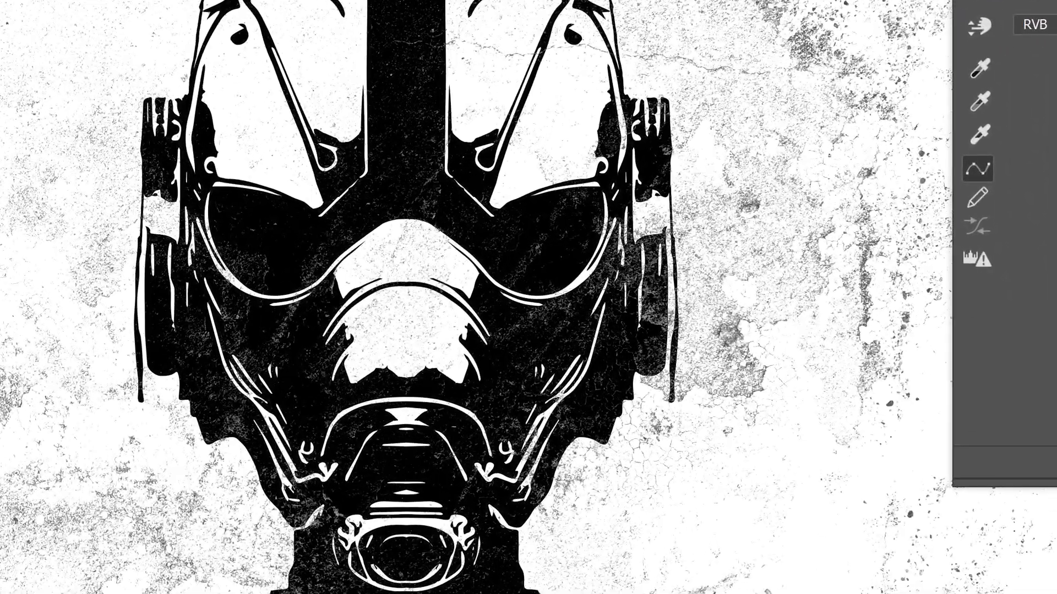
pyautogui.moveTo(350, 408); pyautogui.dragTo(352, 313)
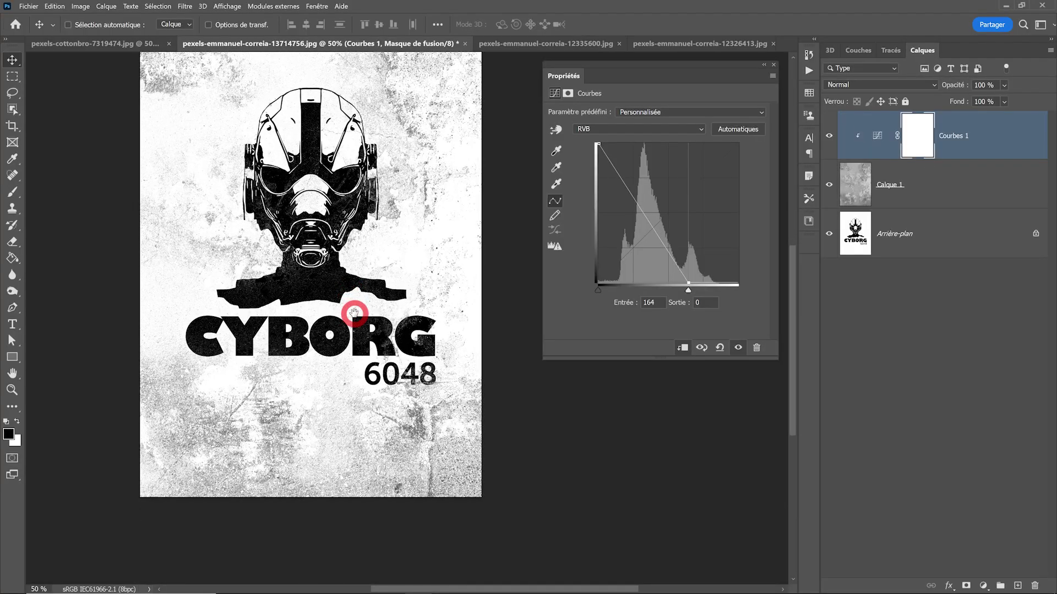
pyautogui.scroll(2, 331, 342)
pyautogui.scroll(1, 409, 359)
pyautogui.moveTo(479, 361); pyautogui.dragTo(386, 368)
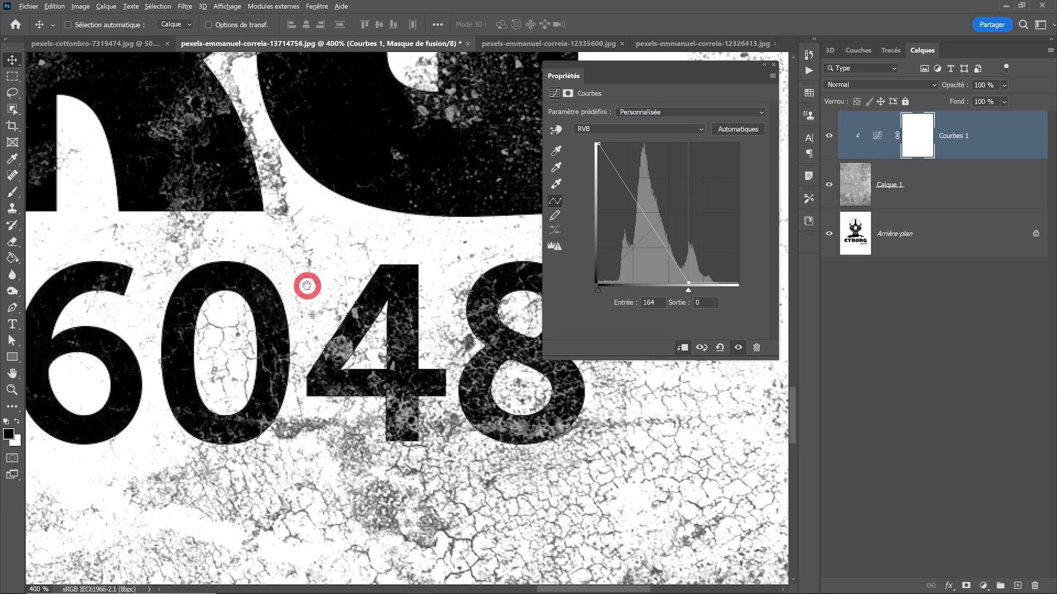
pyautogui.scroll(-3, 307, 285)
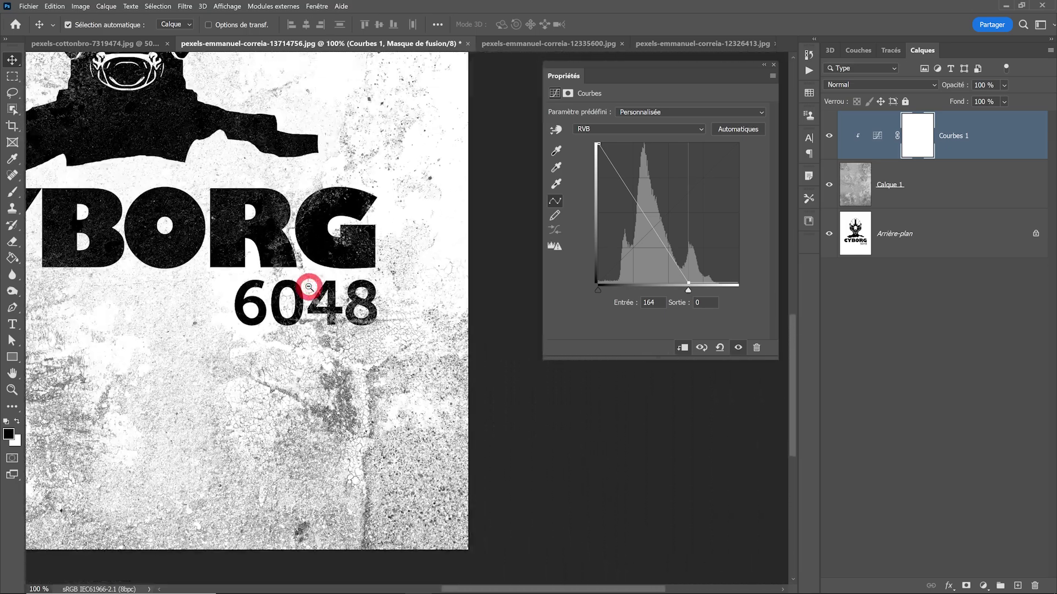
# Examine the worn texture across the poster's mask and lettering, and switch to the pexels-cottonbro-7319474.jpg portrait.
pyautogui.moveTo(289, 277); pyautogui.dragTo(364, 382)
pyautogui.moveTo(304, 261); pyautogui.dragTo(368, 380)
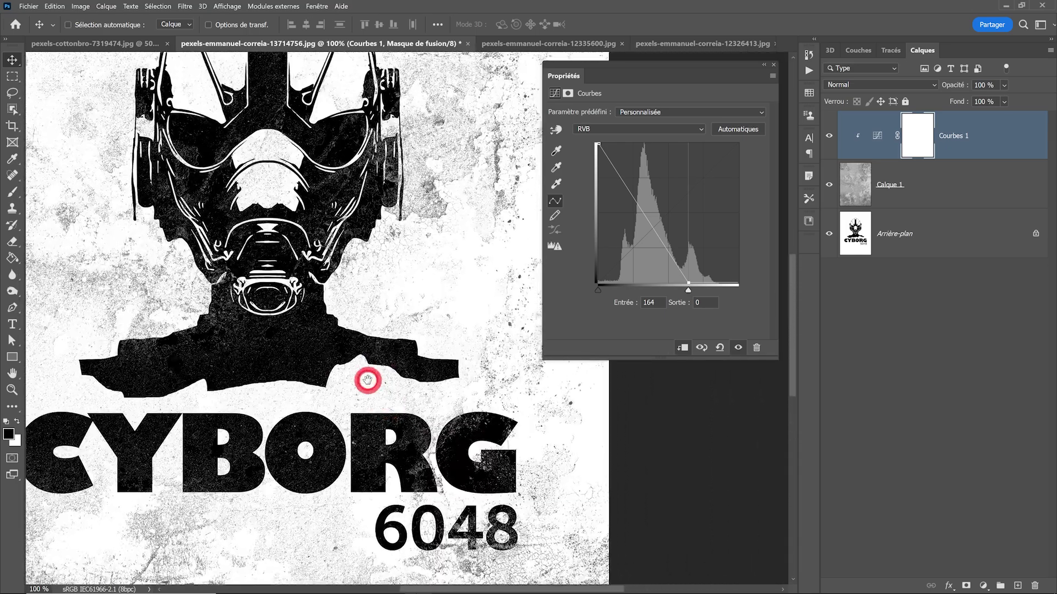
pyautogui.moveTo(368, 206); pyautogui.dragTo(366, 290)
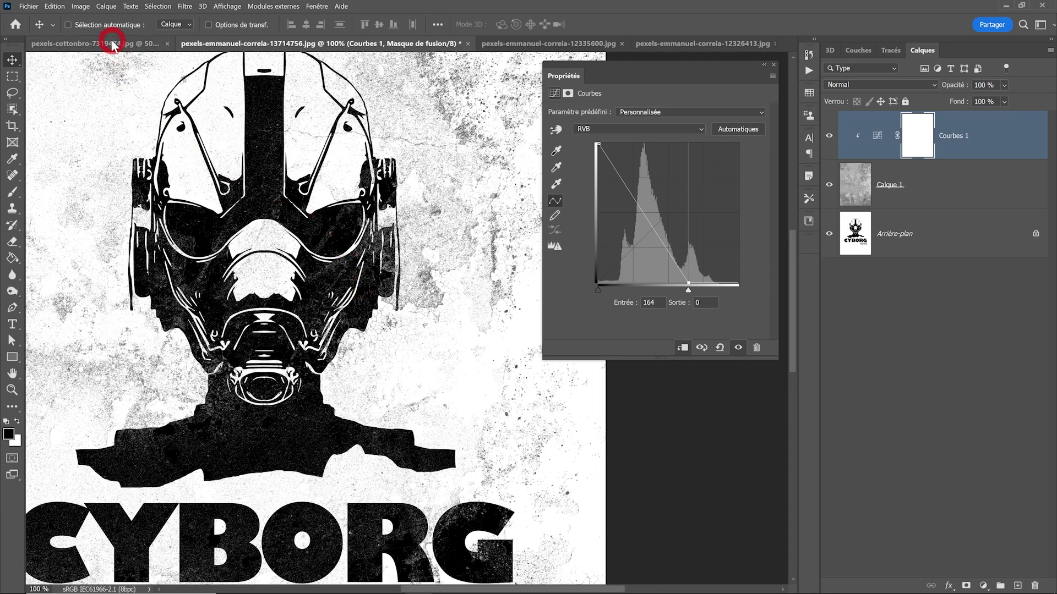
pyautogui.click(113, 44)
pyautogui.moveTo(273, 190); pyautogui.dragTo(259, 216)
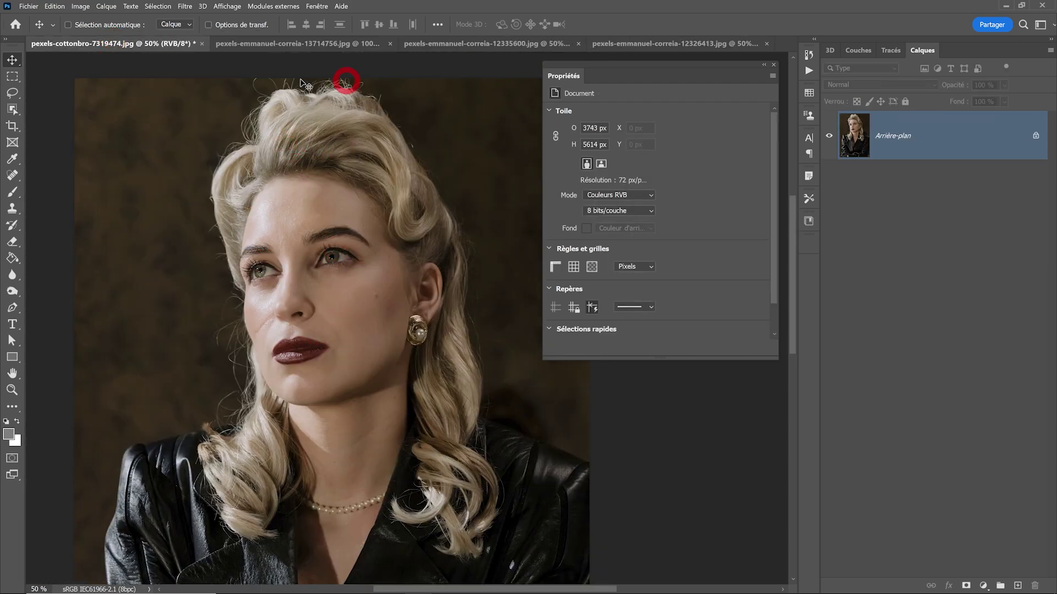
# Set the portrait's image resolution to 300 pixels per inch with resampling turned off.
pyautogui.click(81, 7)
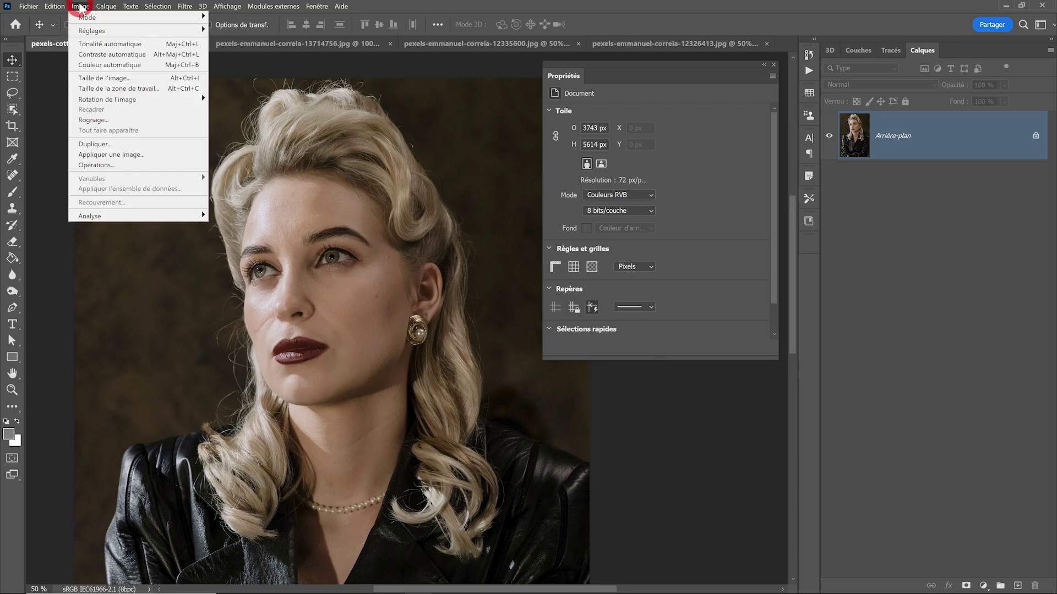
pyautogui.click(104, 78)
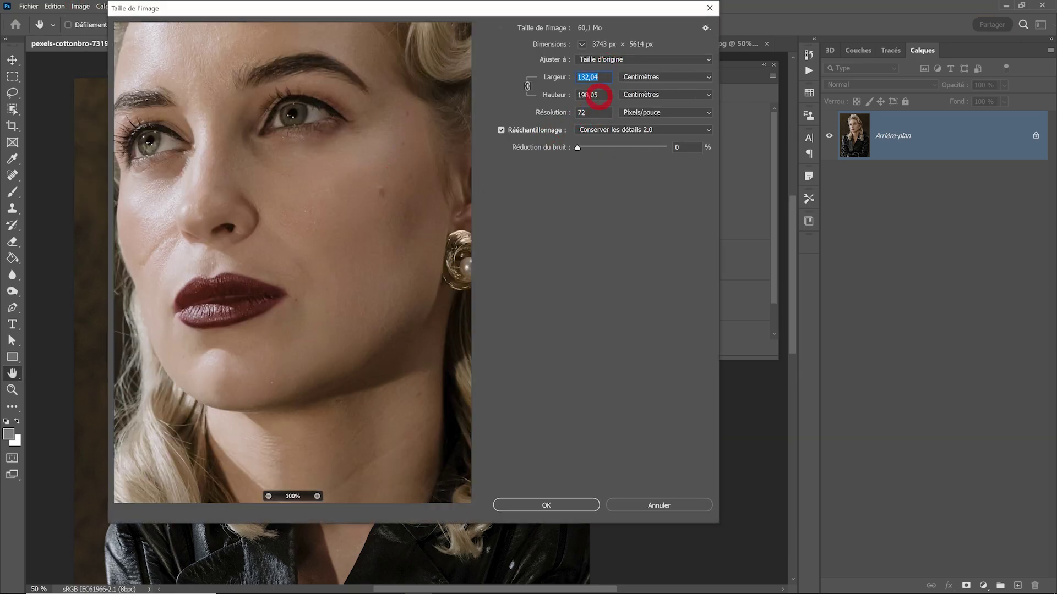
pyautogui.click(531, 130)
pyautogui.moveTo(601, 114); pyautogui.dragTo(538, 118)
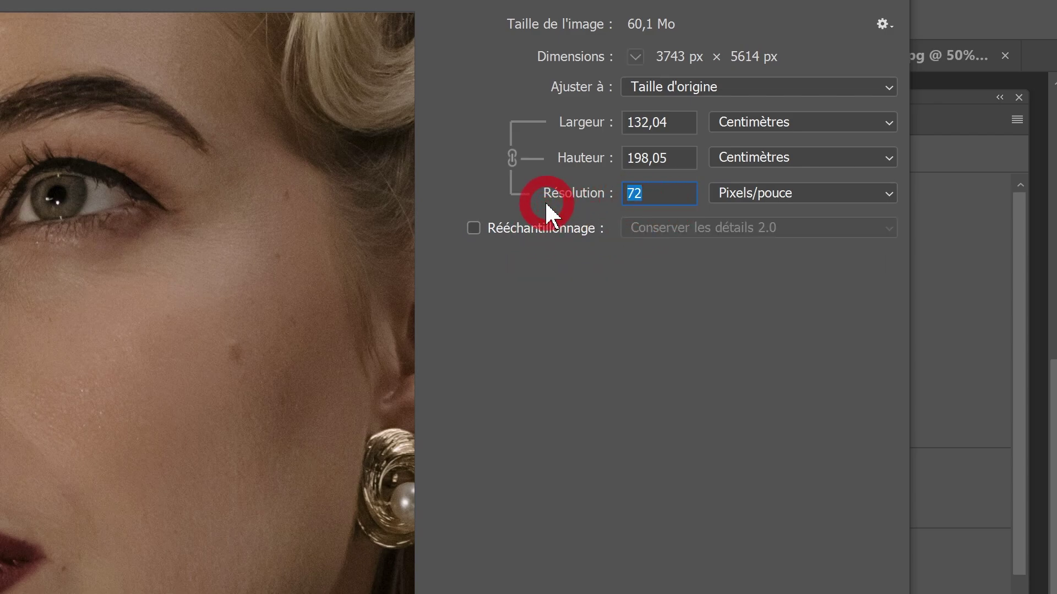
pyautogui.write('300')
# Resample the portrait to a width of 21 cm using Conserver les détails 2.0.
pyautogui.click(492, 230)
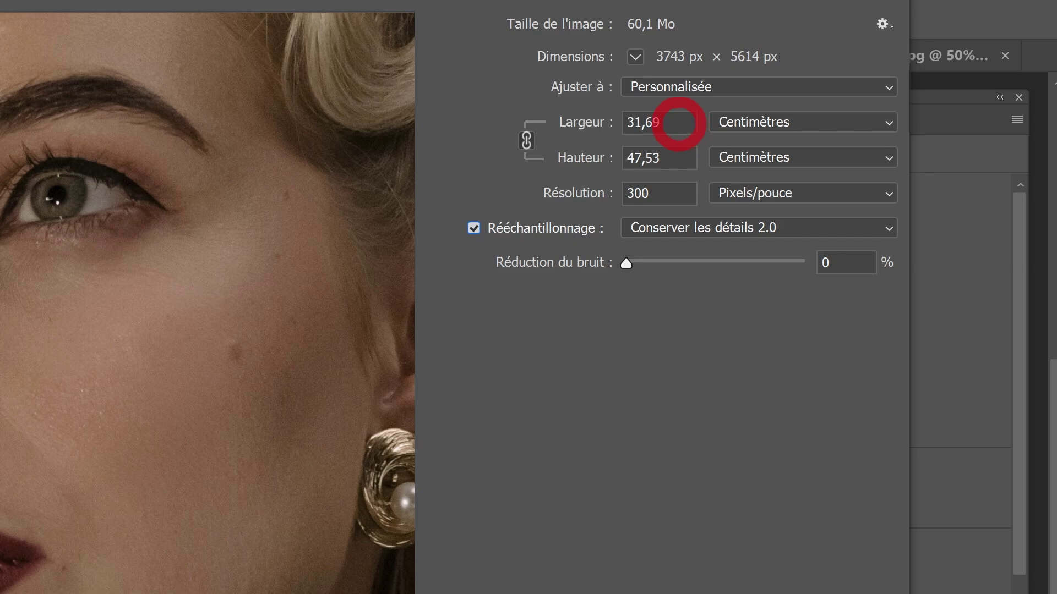
pyautogui.moveTo(678, 124); pyautogui.dragTo(606, 129)
pyautogui.write('21')
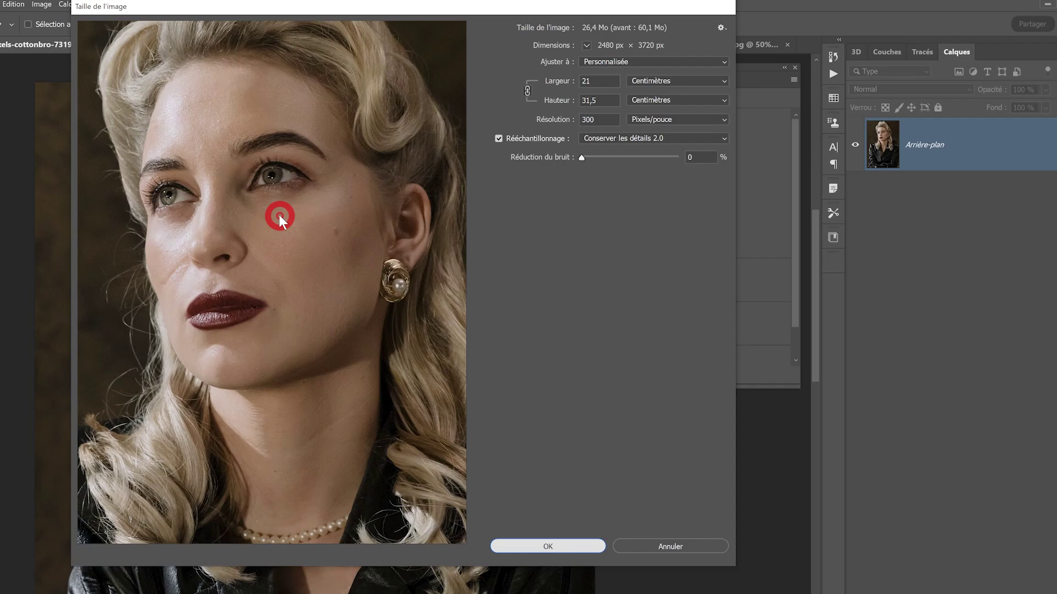
pyautogui.press('Return')
# Bring the texture from pexels-emmanuel-correia-12335600.jpg onto the portrait as a layer and rotate it to about -90°.
pyautogui.click(435, 54)
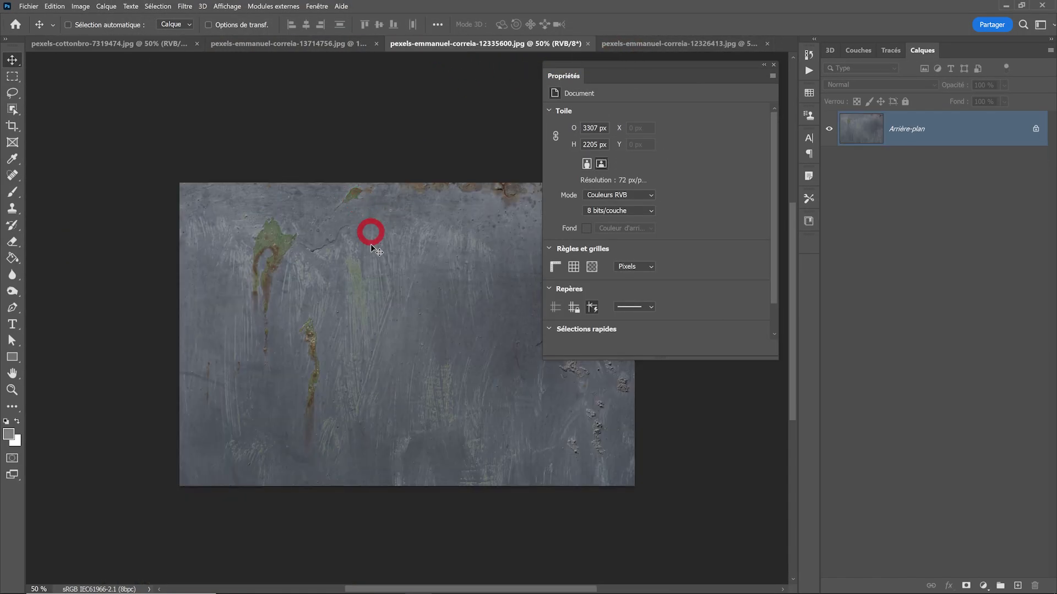
pyautogui.moveTo(138, 43); pyautogui.dragTo(271, 244)
pyautogui.hotkey('ctrl', 't')
pyautogui.moveTo(494, 92); pyautogui.dragTo(392, 441)
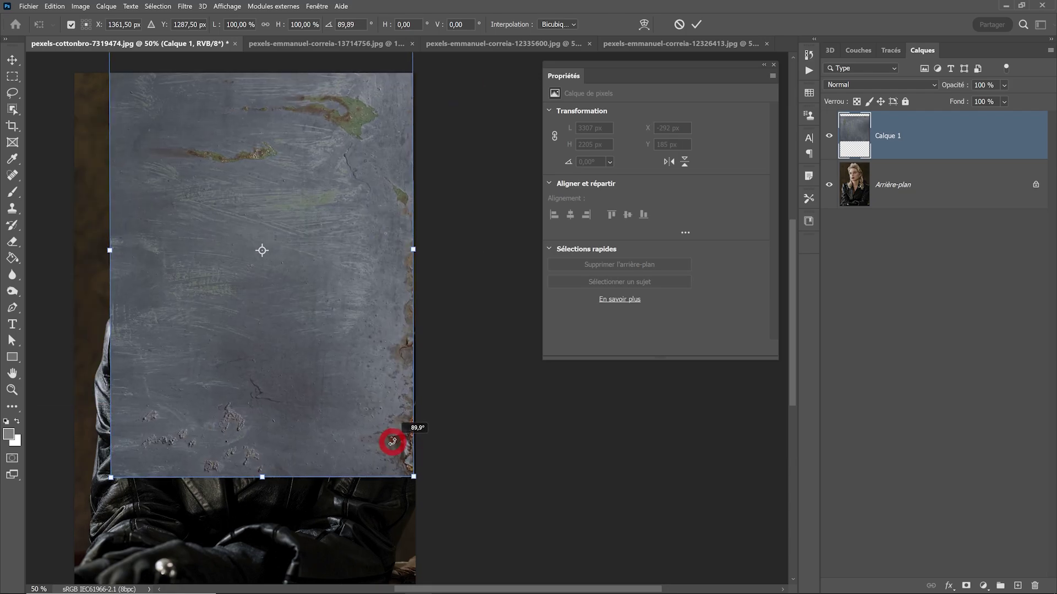
pyautogui.scroll(-1, 347, 369)
pyautogui.moveTo(410, 145); pyautogui.dragTo(171, 432)
pyautogui.moveTo(227, 399); pyautogui.dragTo(208, 443)
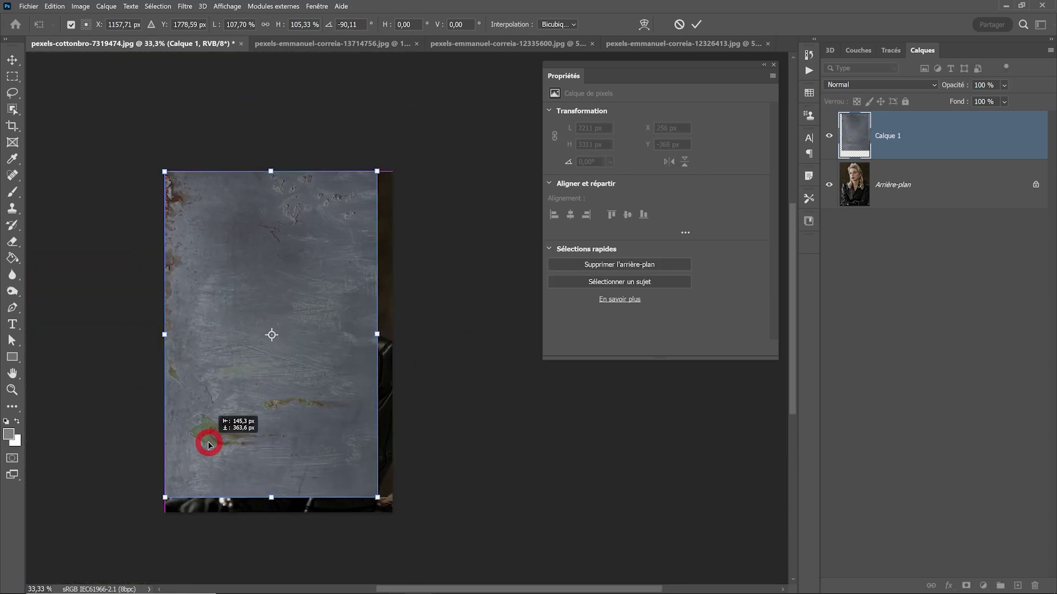
# Enlarge the texture layer to about 2668 × 4084 px so it covers the whole portrait, and apply the transformation.
pyautogui.moveTo(378, 171); pyautogui.dragTo(394, 144)
pyautogui.moveTo(393, 499); pyautogui.dragTo(408, 520)
pyautogui.moveTo(352, 407); pyautogui.dragTo(344, 418)
pyautogui.click(697, 26)
# Set the blend mode of Calque 1 to Différence and examine the effect on the face.
pyautogui.scroll(1, 285, 308)
pyautogui.click(858, 86)
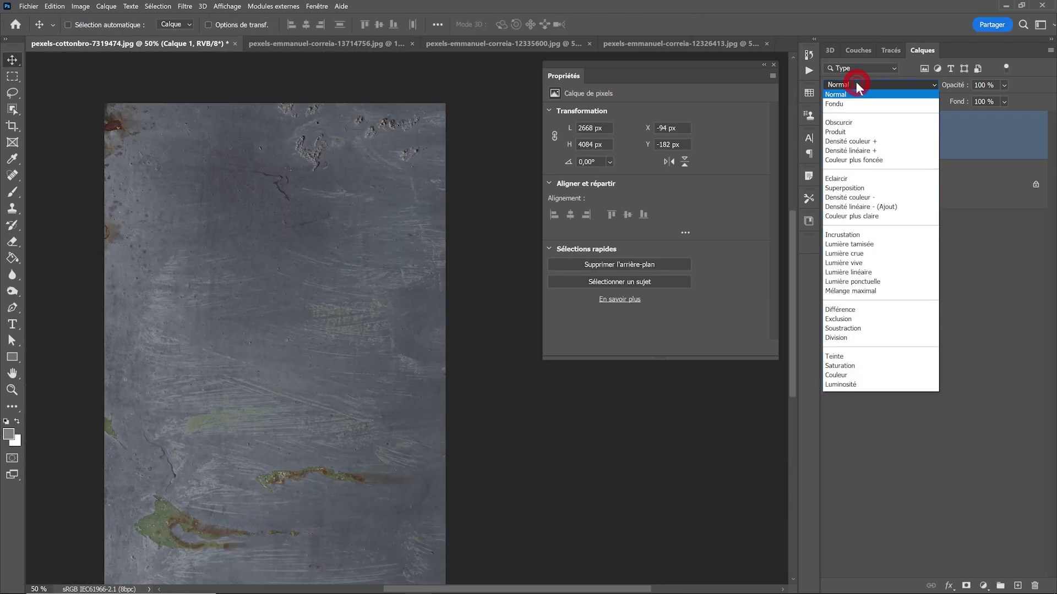
pyautogui.click(841, 309)
pyautogui.scroll(2, 277, 212)
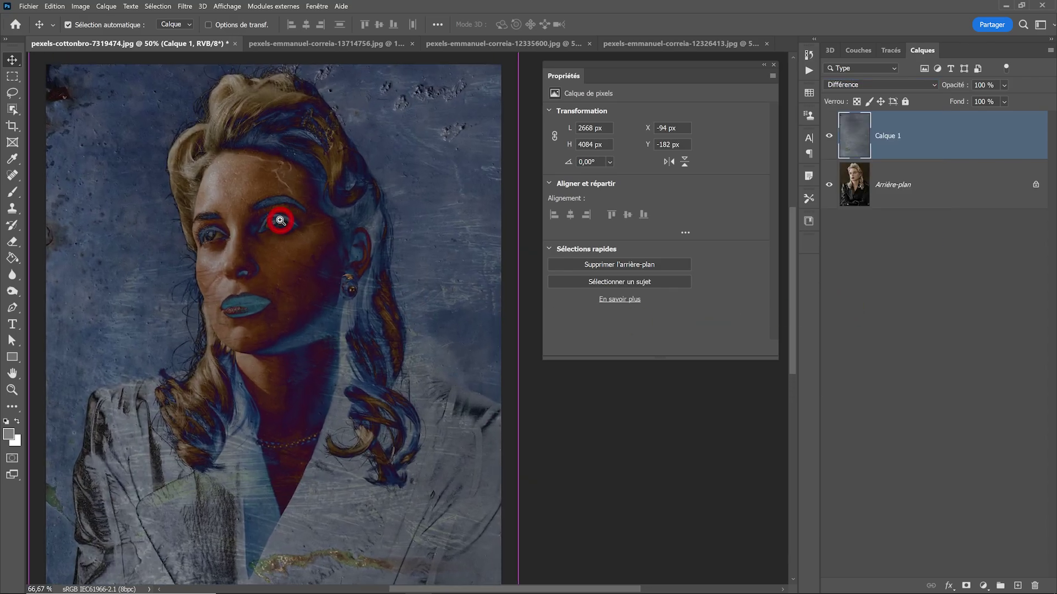
pyautogui.moveTo(311, 156); pyautogui.dragTo(284, 308)
pyautogui.keyDown('ctrl'); pyautogui.keyDown('alt'); pyautogui.click(324, 225); pyautogui.keyUp('alt'); pyautogui.keyUp('ctrl')
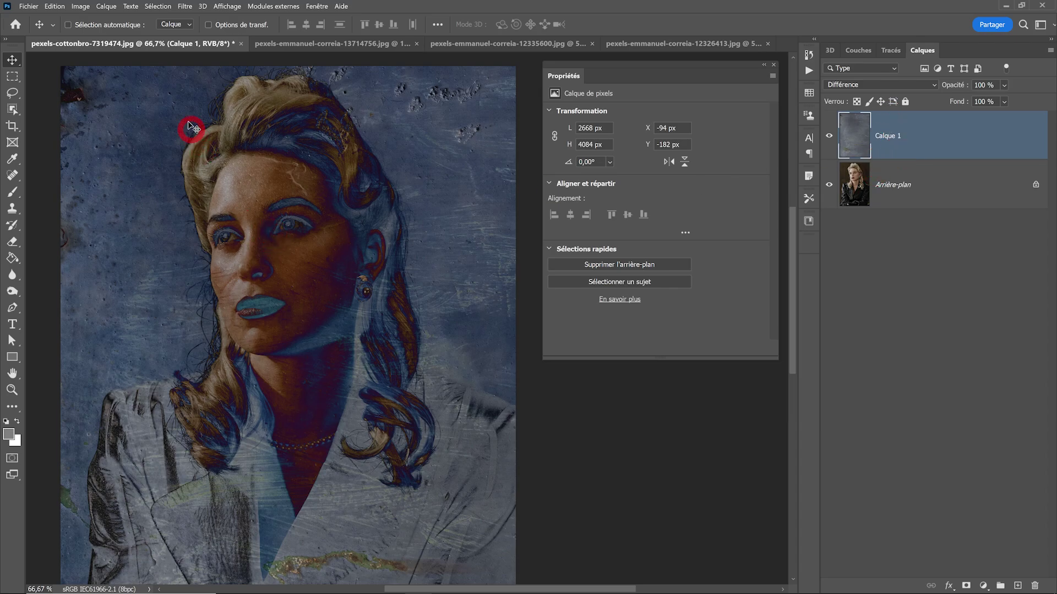
# Desaturate the texture on Calque 1.
pyautogui.click(81, 6)
pyautogui.moveTo(94, 30)
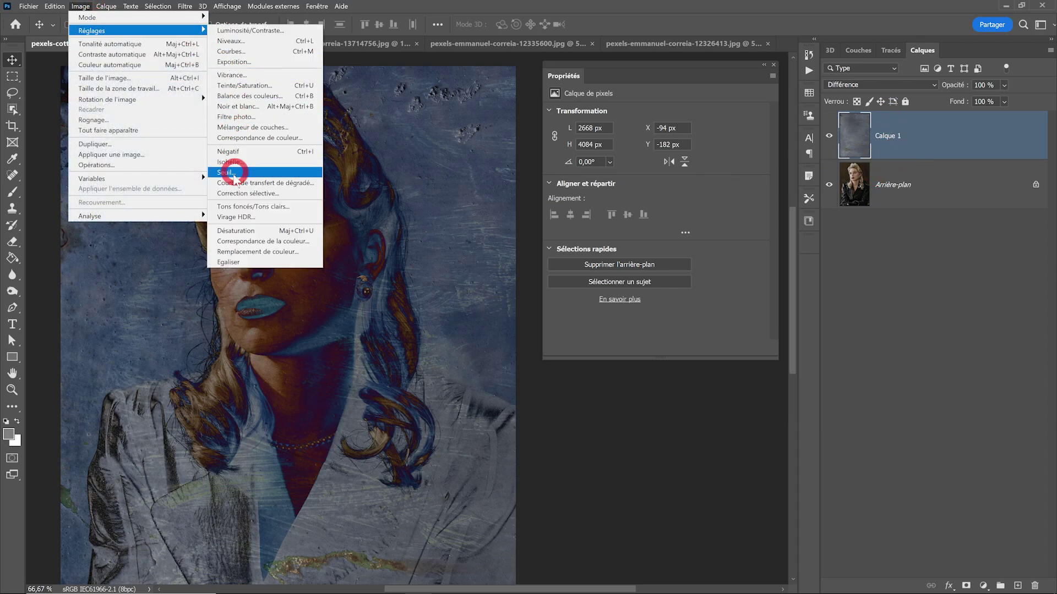
pyautogui.click(235, 231)
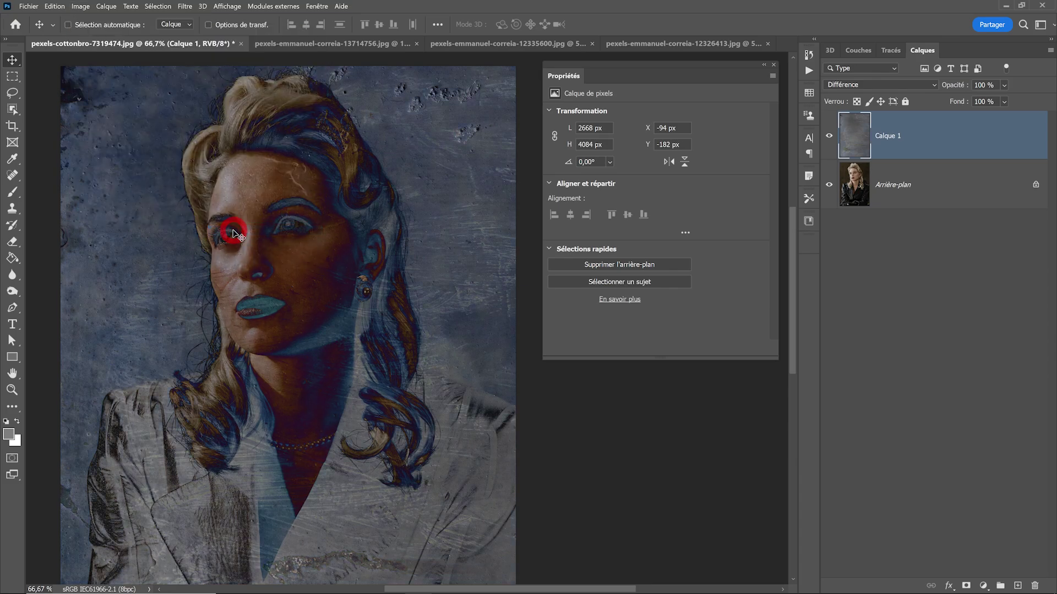
# Add a Noir et blanc adjustment layer directly above Arrière-plan and check the portrait.
pyautogui.click(918, 189)
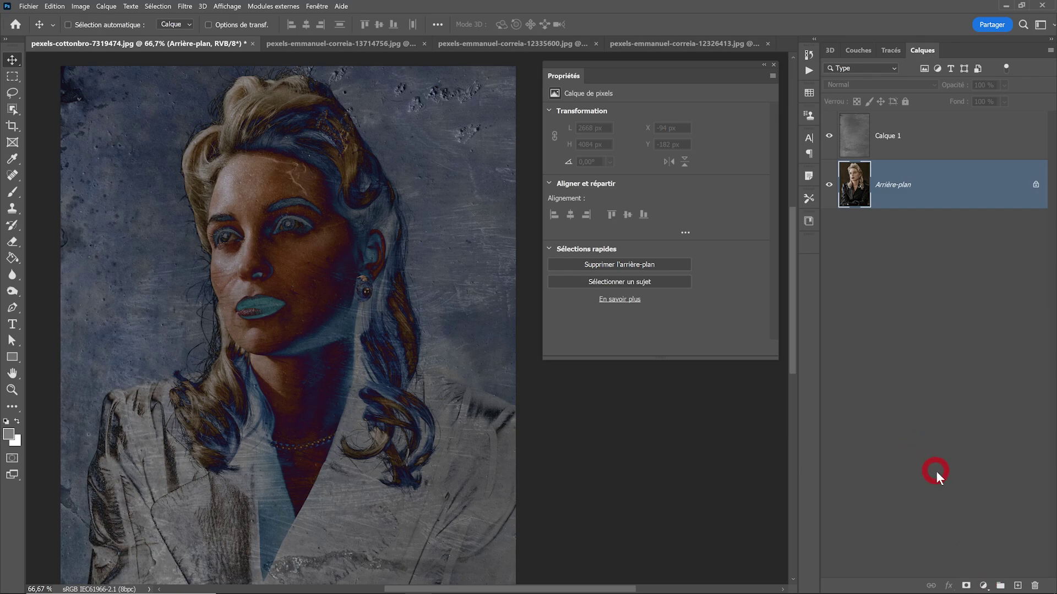
pyautogui.click(983, 585)
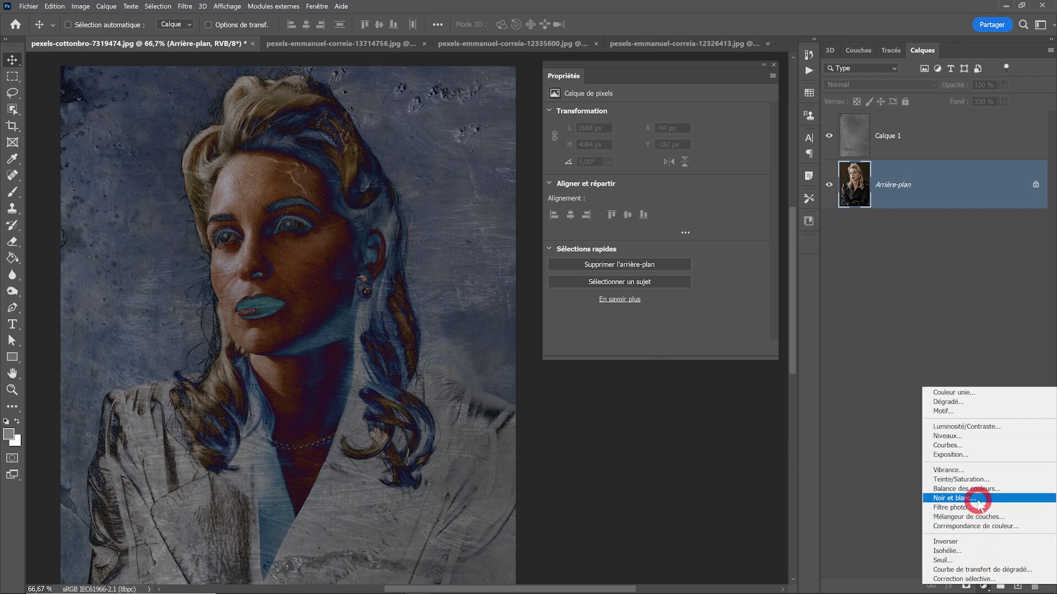
pyautogui.click(983, 586)
pyautogui.click(984, 586)
pyautogui.click(966, 498)
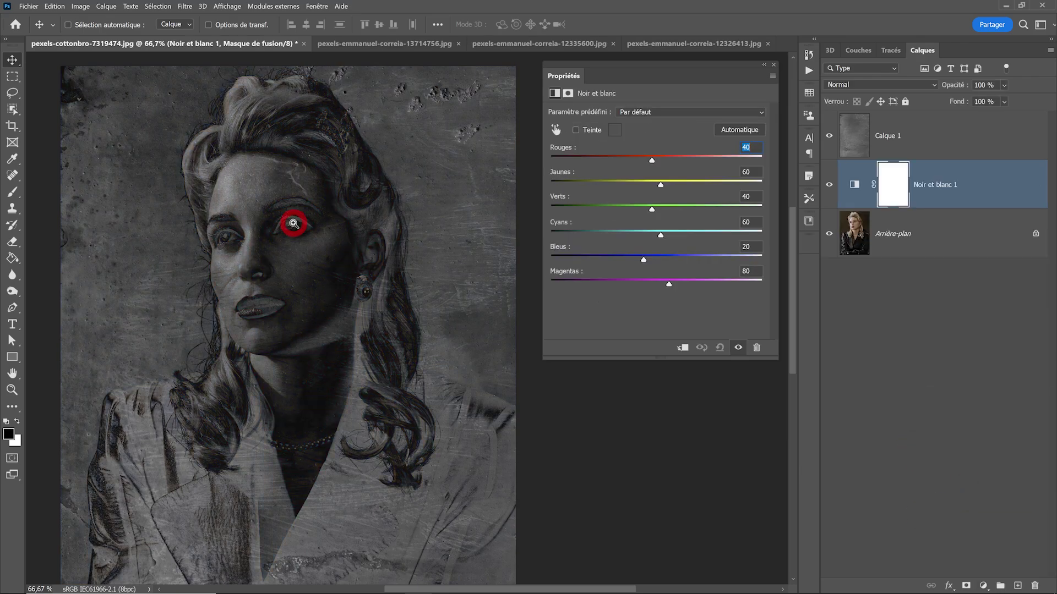
pyautogui.keyDown('ctrl'); pyautogui.click(293, 224); pyautogui.keyUp('ctrl')
pyautogui.keyDown('ctrl'); pyautogui.keyDown('alt'); pyautogui.click(294, 223); pyautogui.keyUp('alt'); pyautogui.keyUp('ctrl')
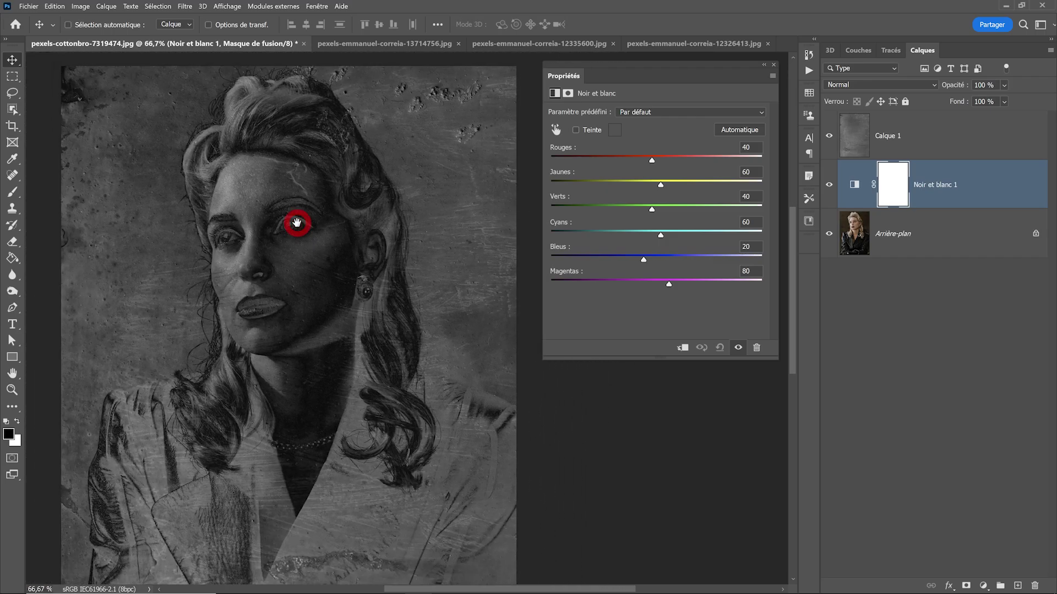
# Add a Courbes adjustment clipped to Calque 1, set its black point to input 43, output 0, and inspect the face.
pyautogui.click(906, 144)
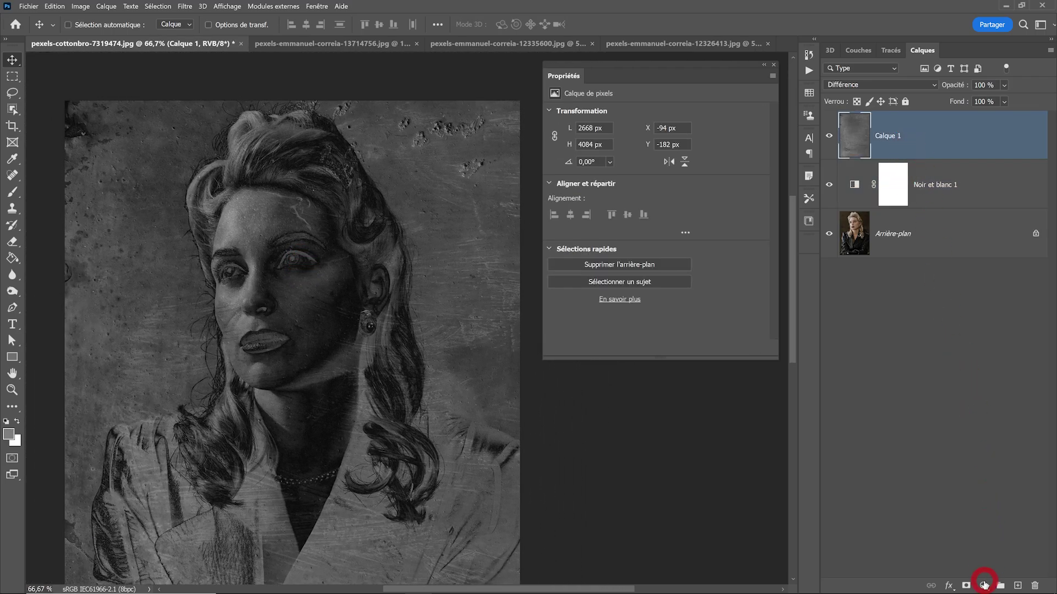
pyautogui.click(983, 586)
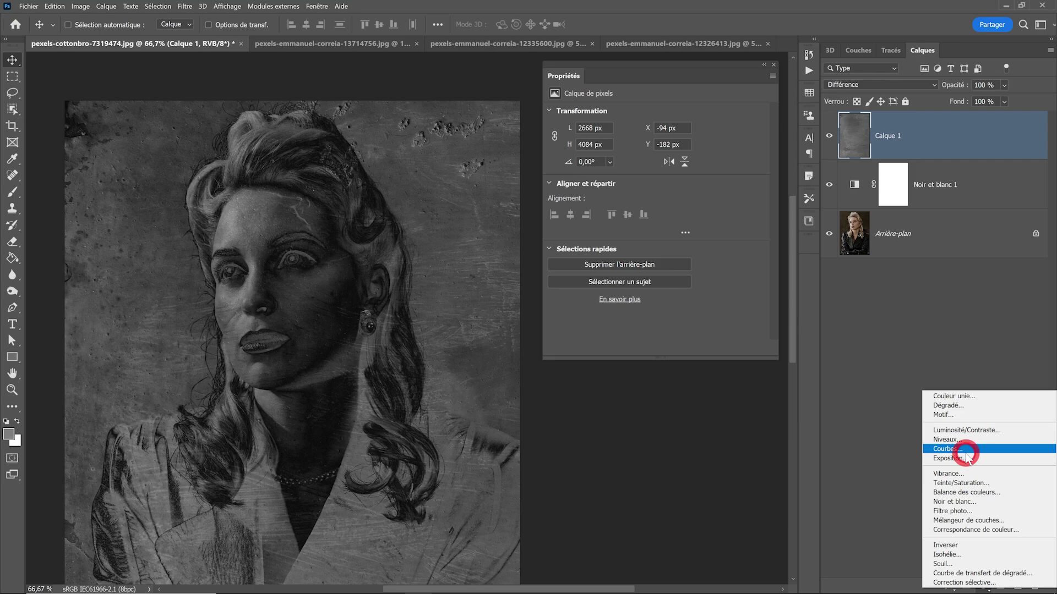
pyautogui.click(944, 449)
pyautogui.click(683, 348)
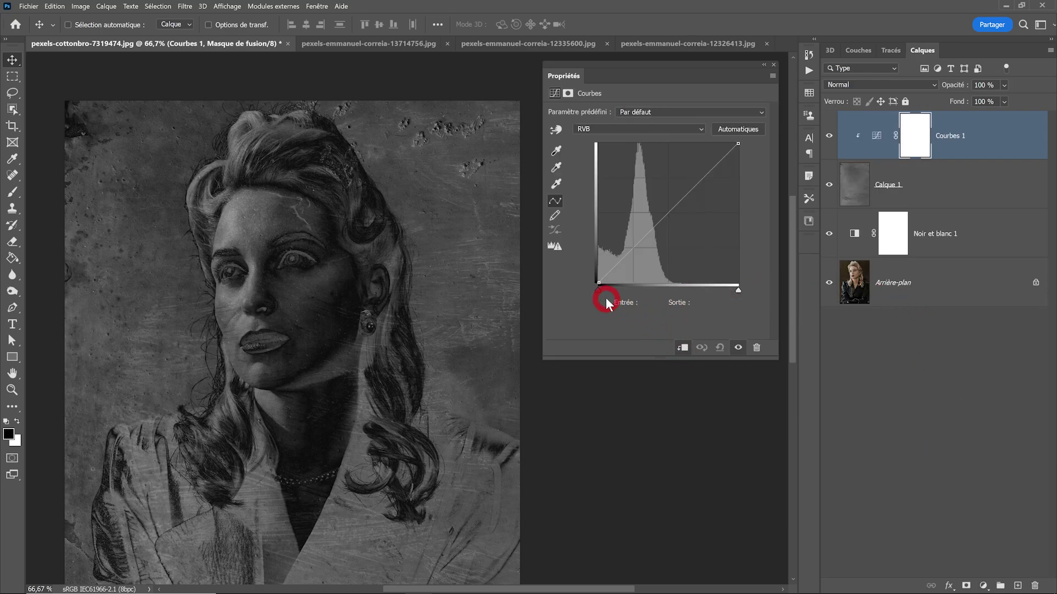
pyautogui.moveTo(606, 300); pyautogui.dragTo(622, 298)
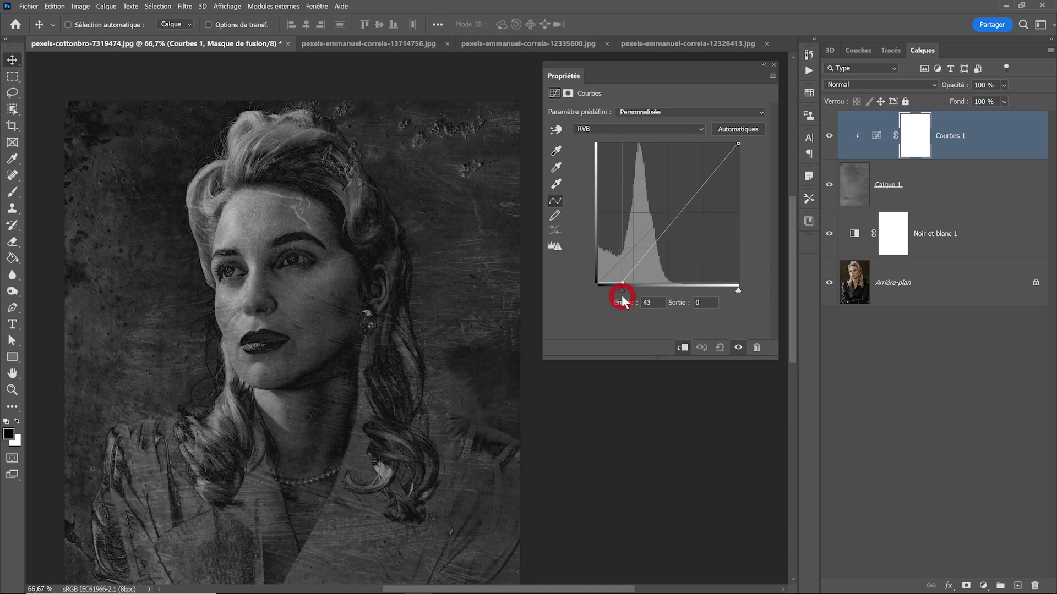
pyautogui.scroll(2, 307, 281)
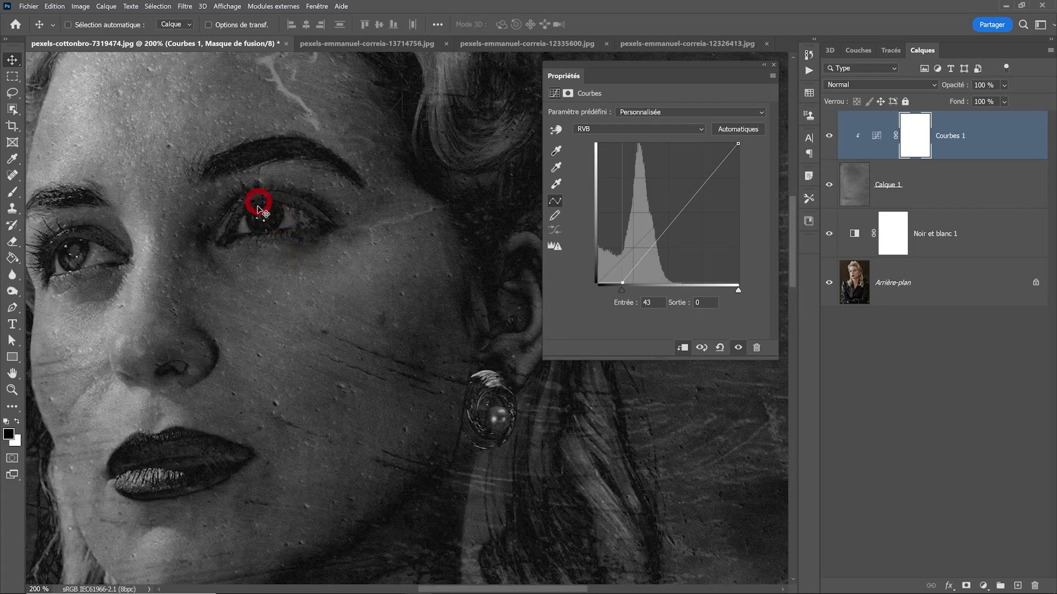
pyautogui.scroll(-3, 360, 323)
pyautogui.scroll(6, 433, 438)
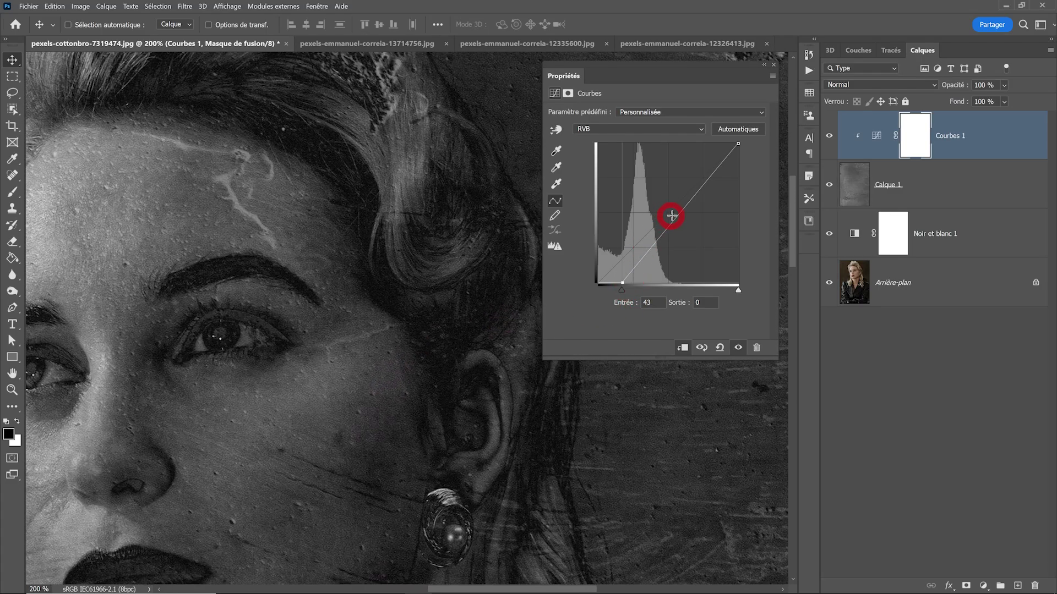
# Shape the Courbes 1 curve with a midpoint at input 125, output 143, black point at input 53 and white point at input 208.
pyautogui.moveTo(671, 216); pyautogui.dragTo(667, 205)
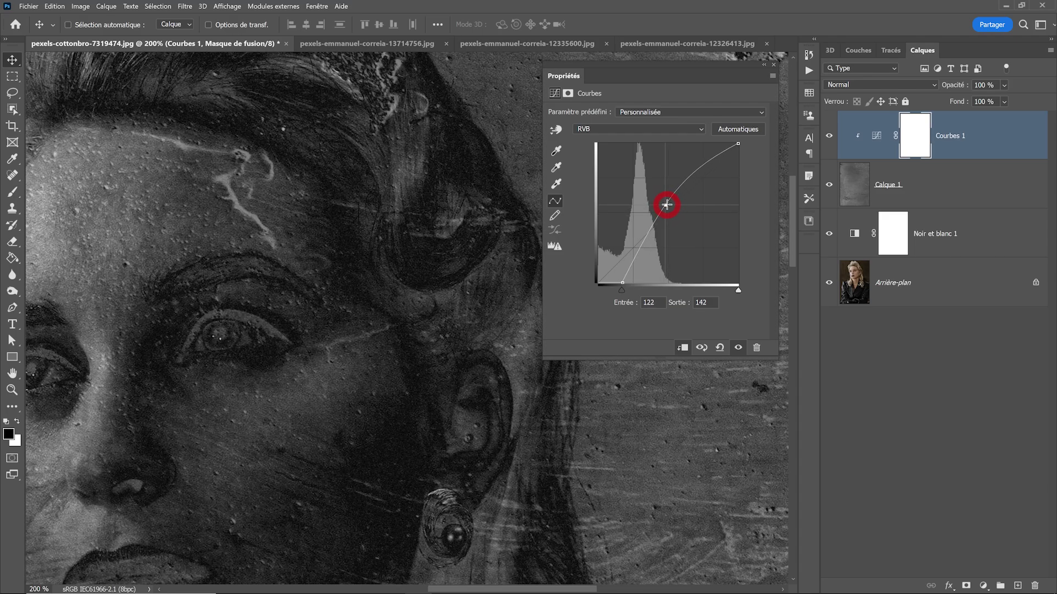
pyautogui.scroll(-2, 287, 311)
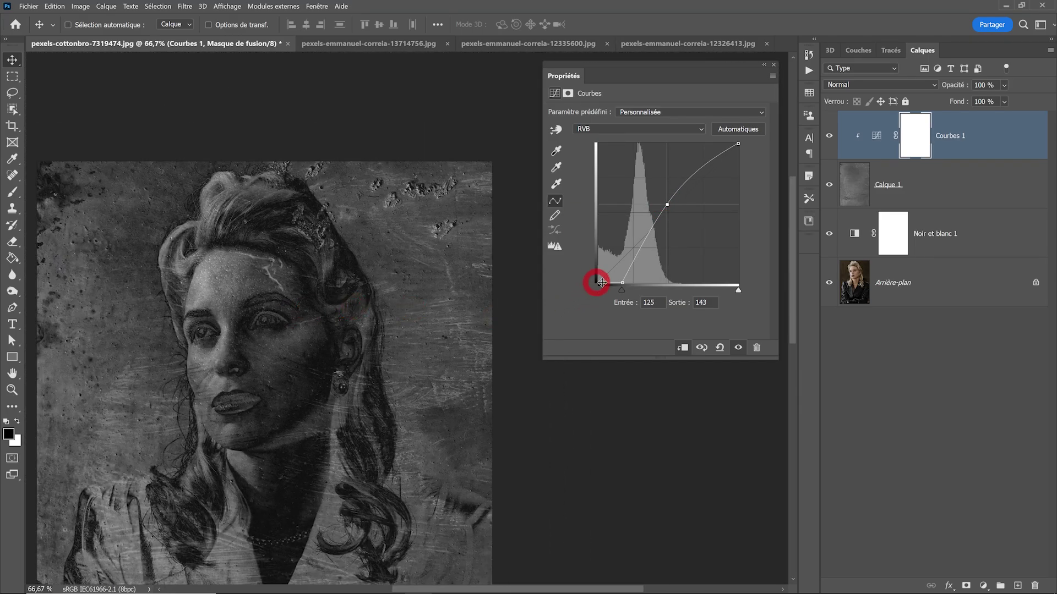
pyautogui.moveTo(601, 282); pyautogui.dragTo(628, 293)
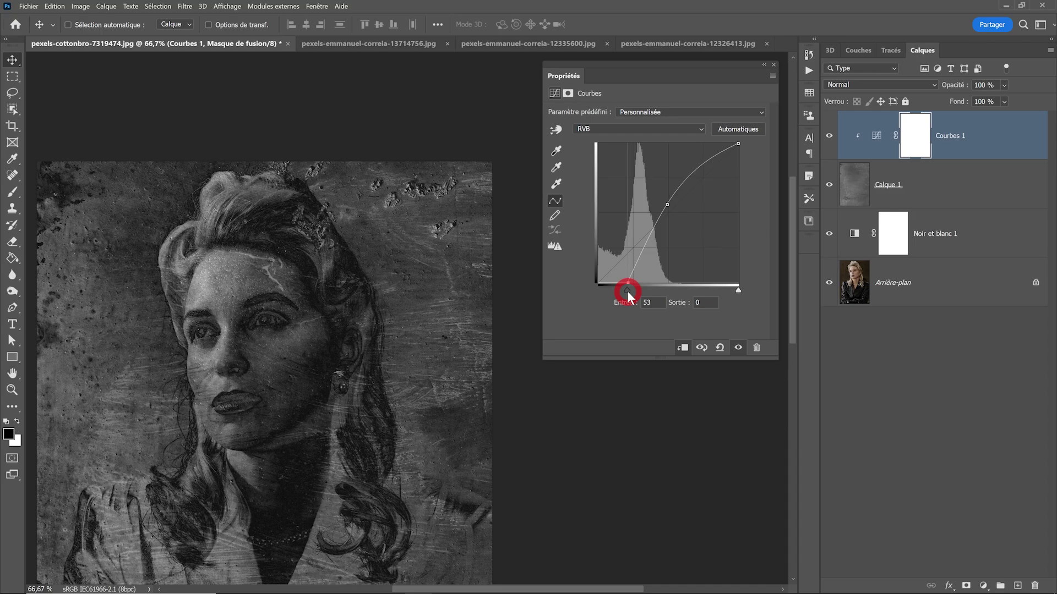
pyautogui.moveTo(738, 143); pyautogui.dragTo(712, 144)
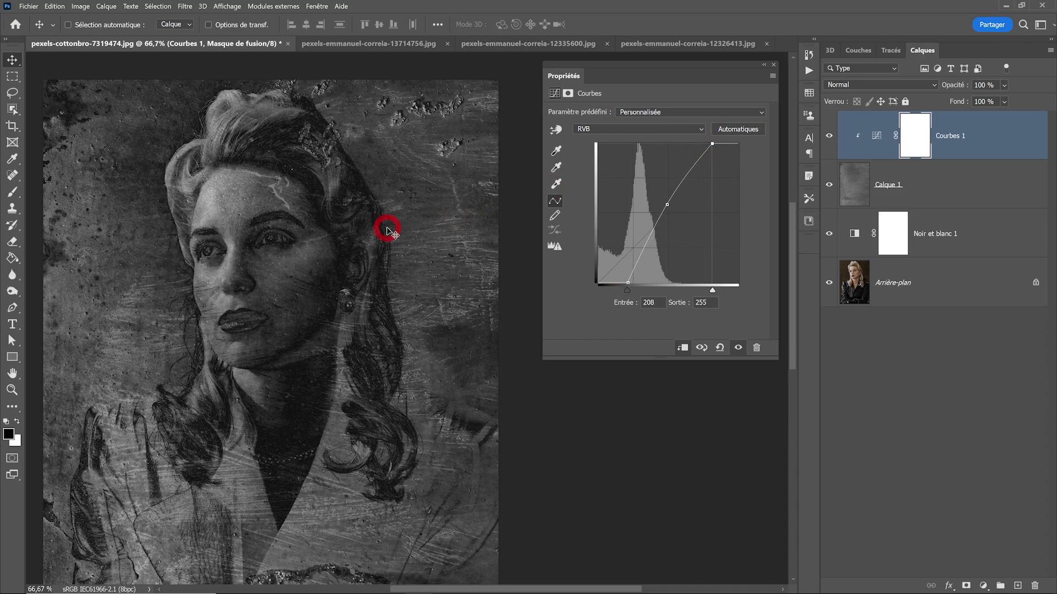
# Add a Courbe de transfert de dégradé adjustment above Courbes 1 using the cream-to-dark-blue gradient preset.
pyautogui.click(983, 585)
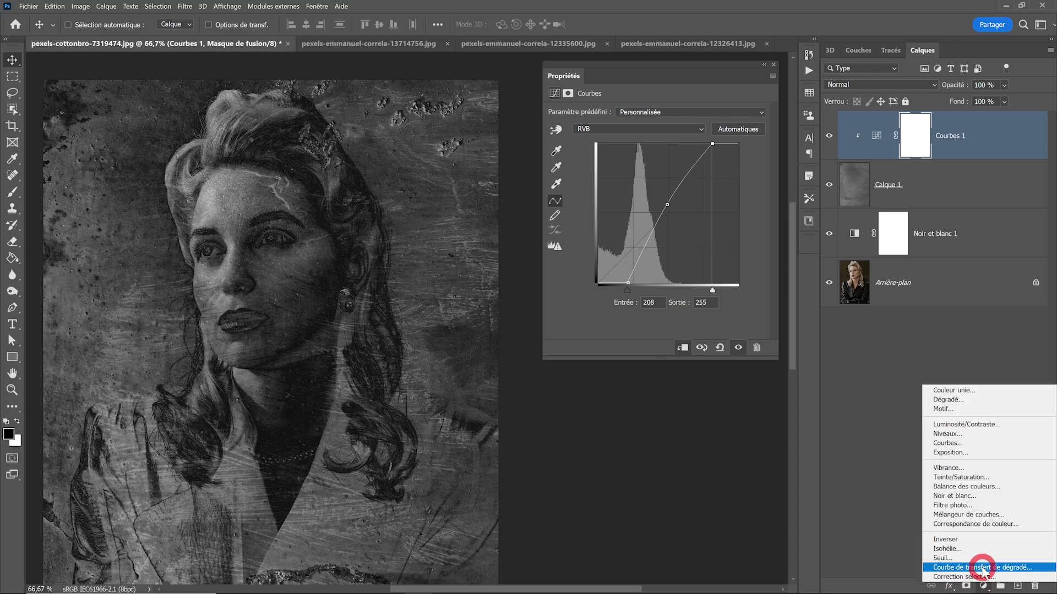
pyautogui.click(982, 567)
pyautogui.click(761, 116)
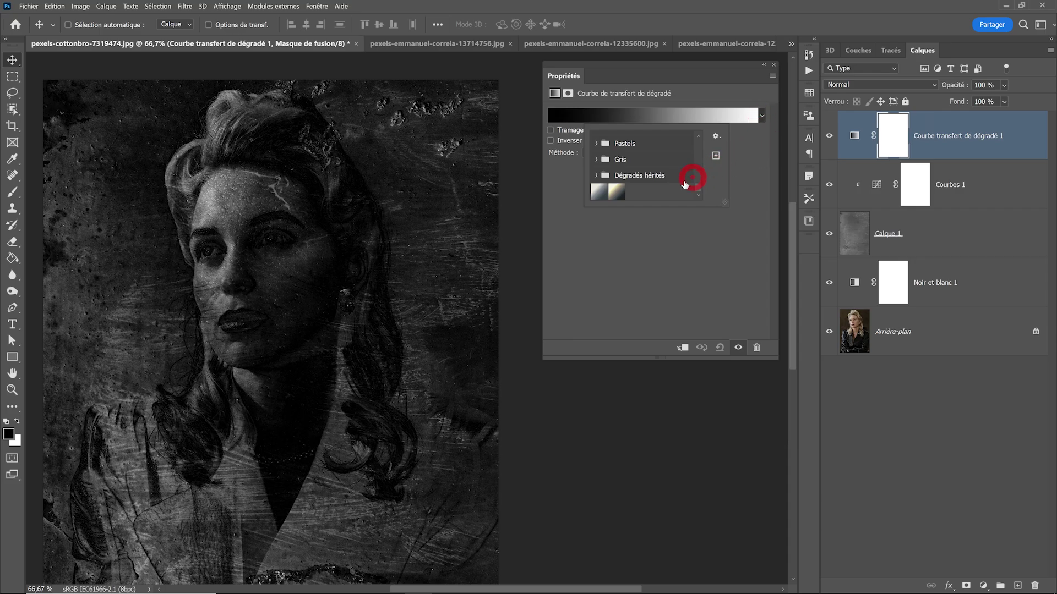
pyautogui.click(620, 190)
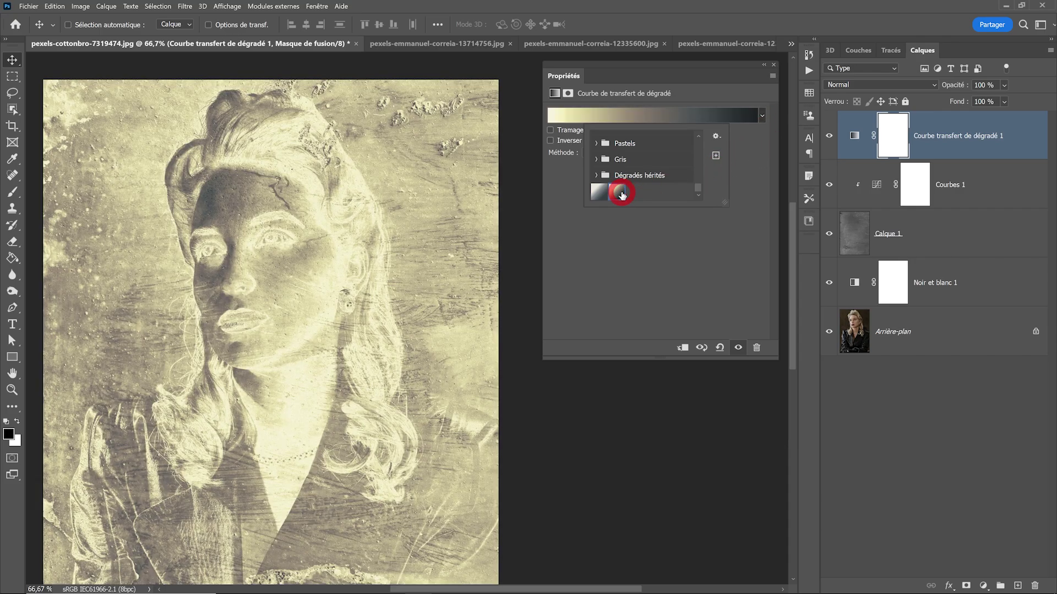
pyautogui.click(642, 246)
# Reverse the gradient map with Inverser, open its gradient for editing and inspect the tones on the face up close.
pyautogui.click(554, 140)
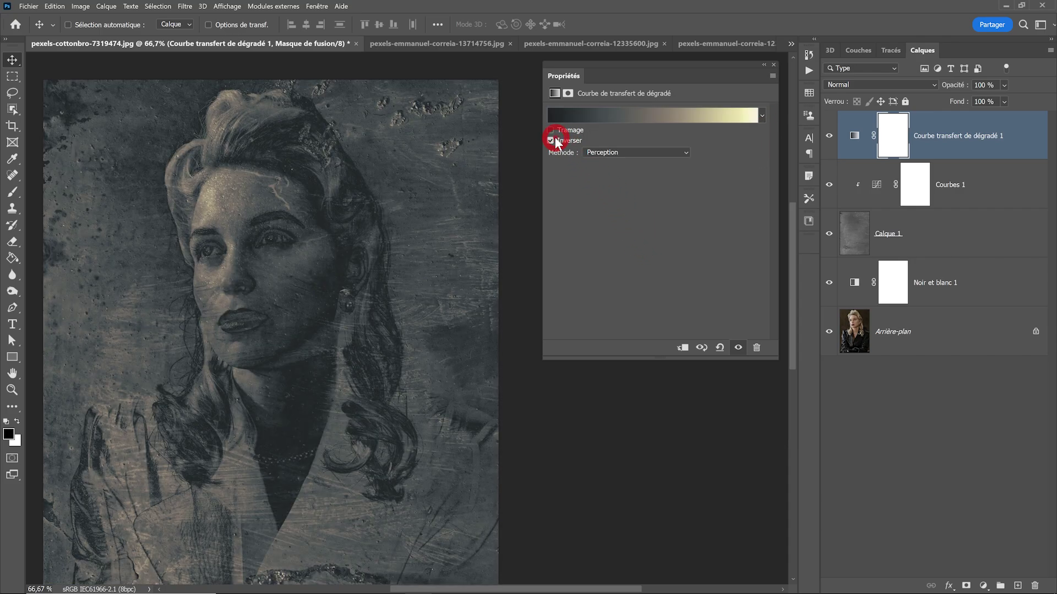
pyautogui.click(639, 119)
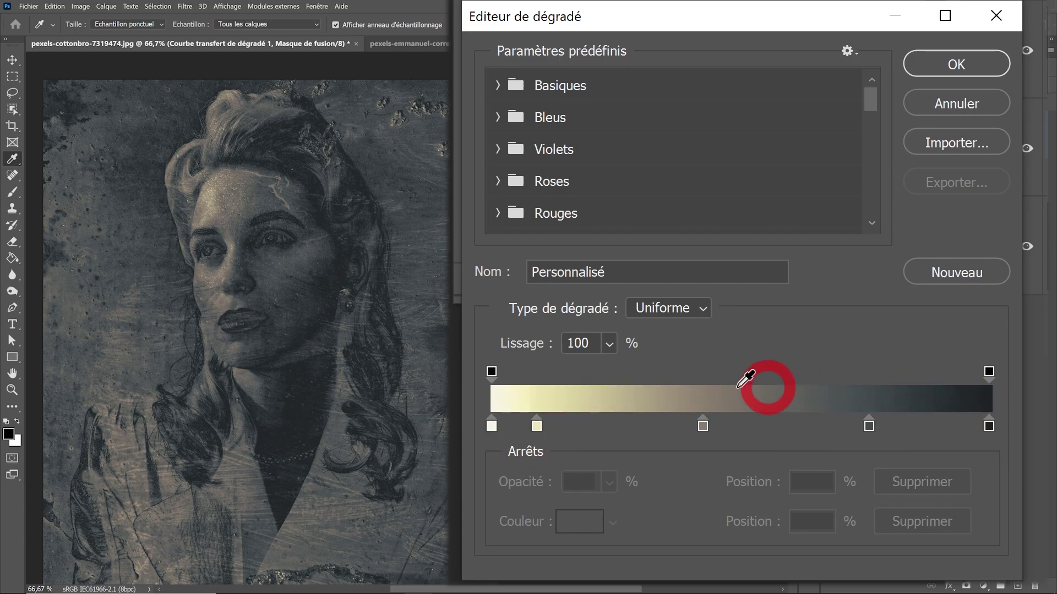
pyautogui.keyDown('ctrl'); pyautogui.click(307, 288); pyautogui.keyUp('ctrl')
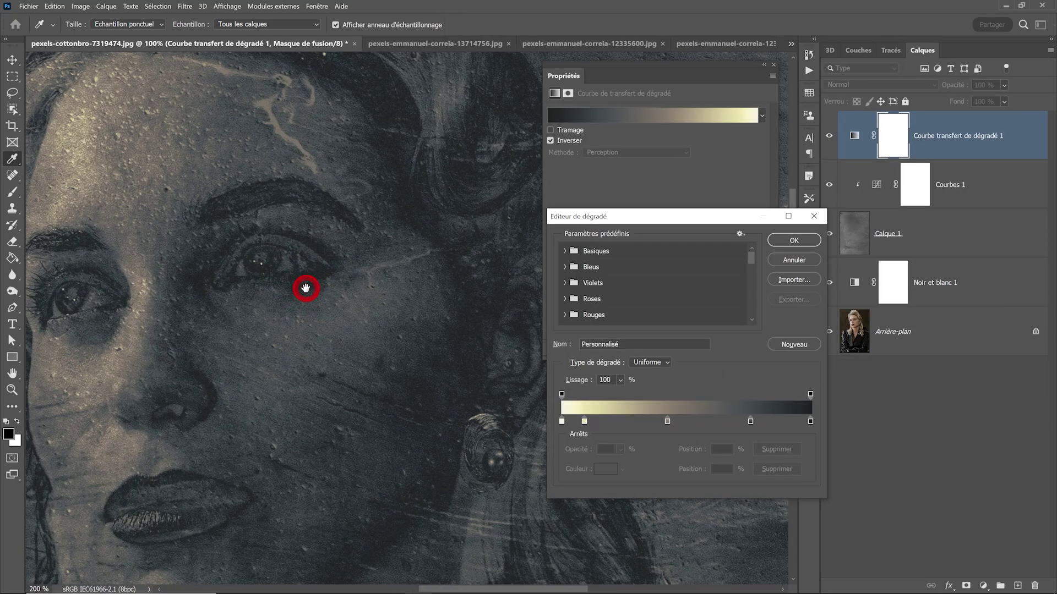
pyautogui.moveTo(305, 288); pyautogui.dragTo(312, 278)
pyautogui.keyDown('alt'); pyautogui.click(312, 278); pyautogui.keyUp('alt')
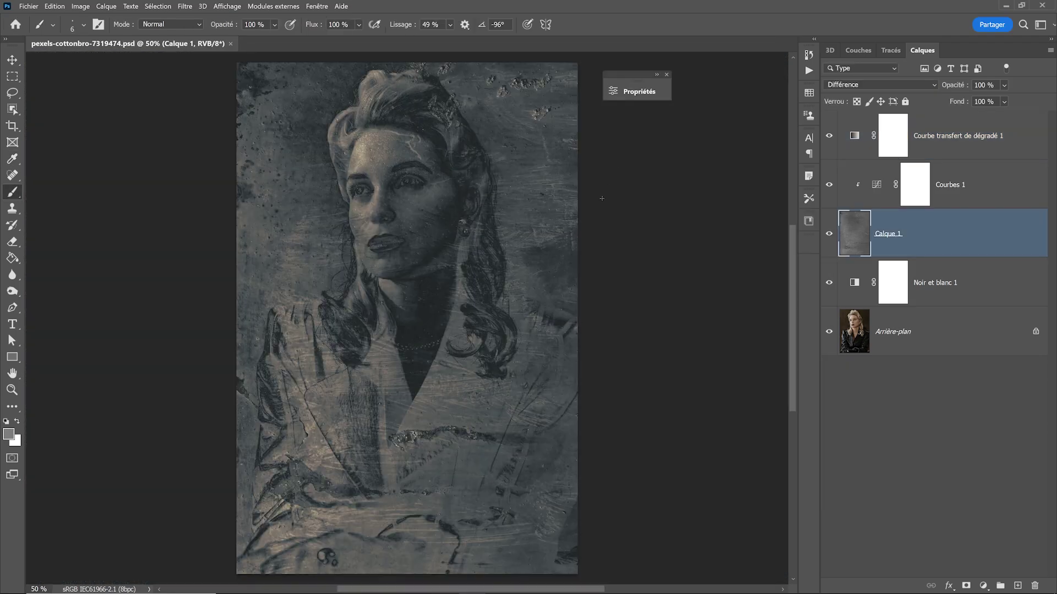
# Try the Incrustation and Lumière tamisée blend modes on Calque 1 and inspect the texture on the face.
pyautogui.click(861, 85)
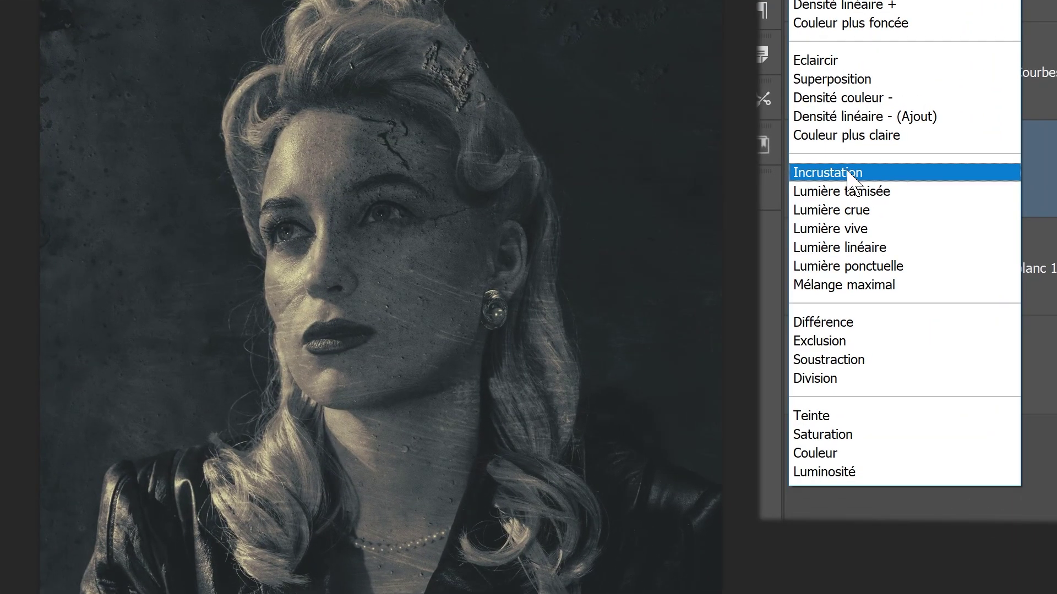
pyautogui.click(848, 172)
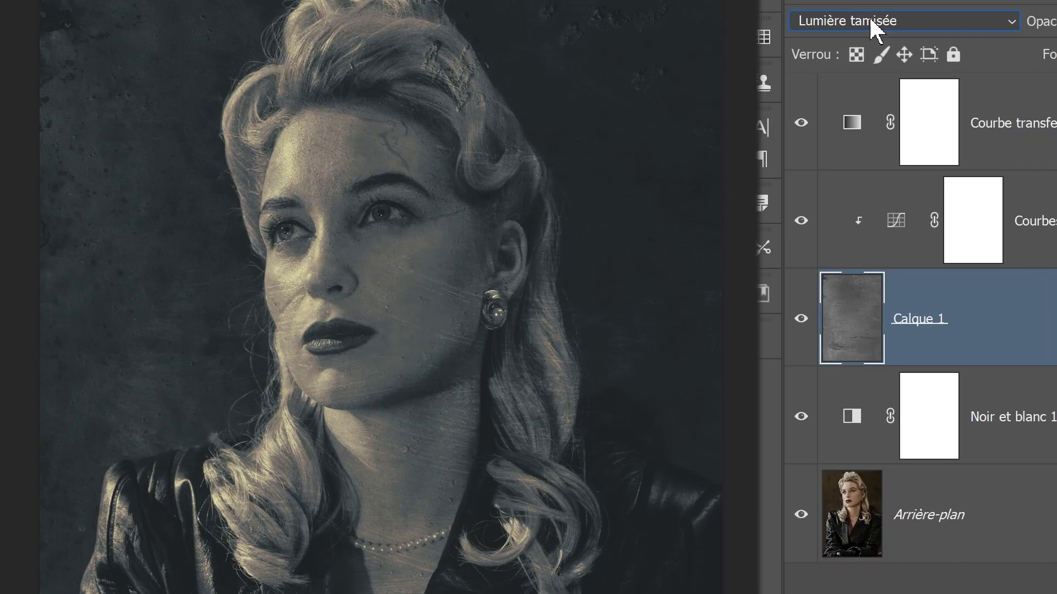
pyautogui.click(520, 275)
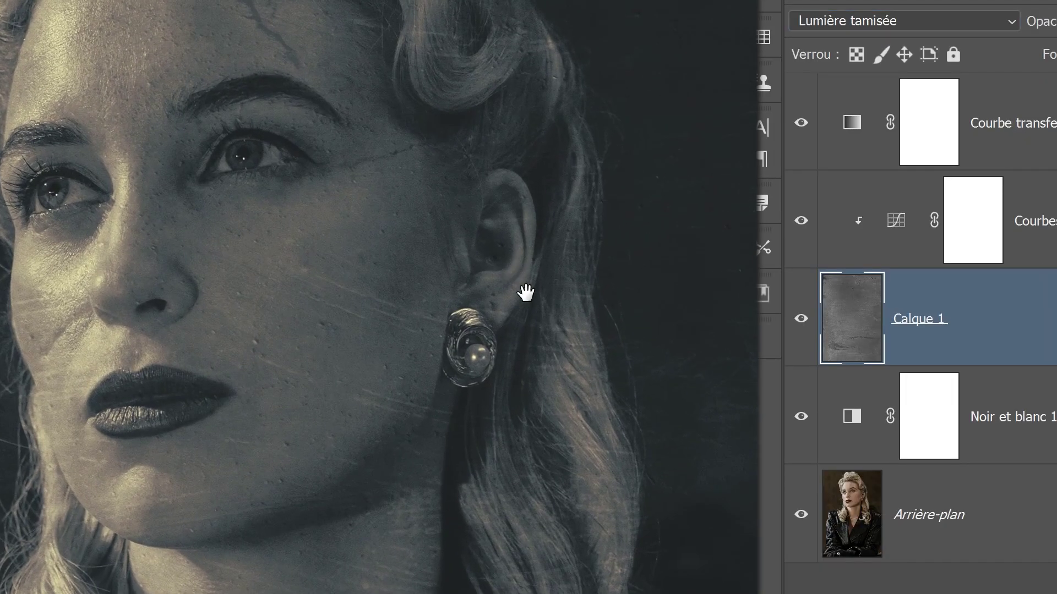
pyautogui.moveTo(526, 293); pyautogui.dragTo(610, 442)
# Try the Division blend mode on Calque 1 and compare its effect on the portrait.
pyautogui.click(844, 20)
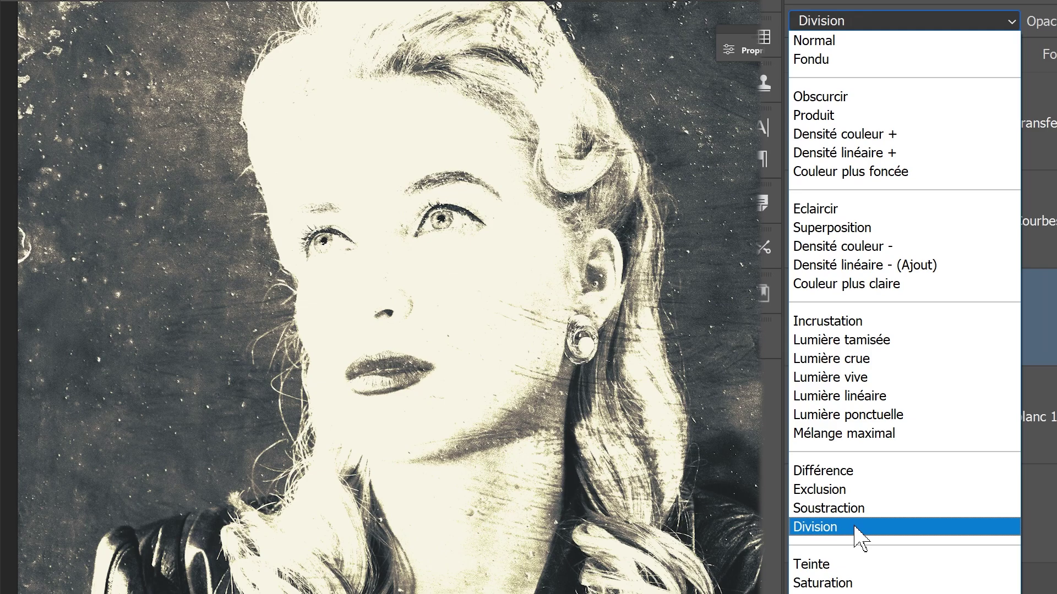
pyautogui.click(855, 527)
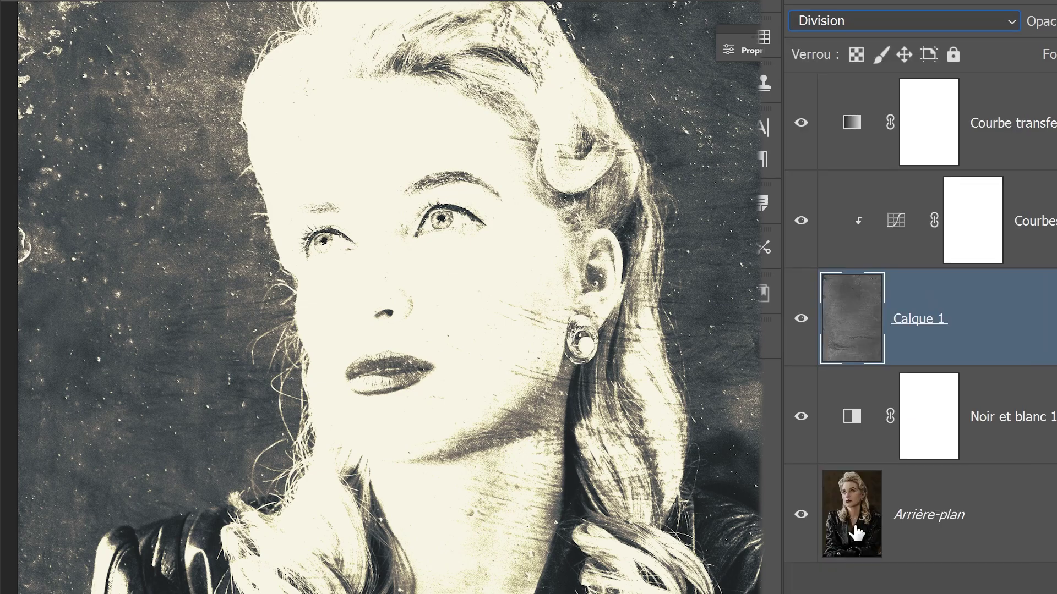
pyautogui.doubleClick(897, 236)
pyautogui.moveTo(664, 127); pyautogui.dragTo(549, 123)
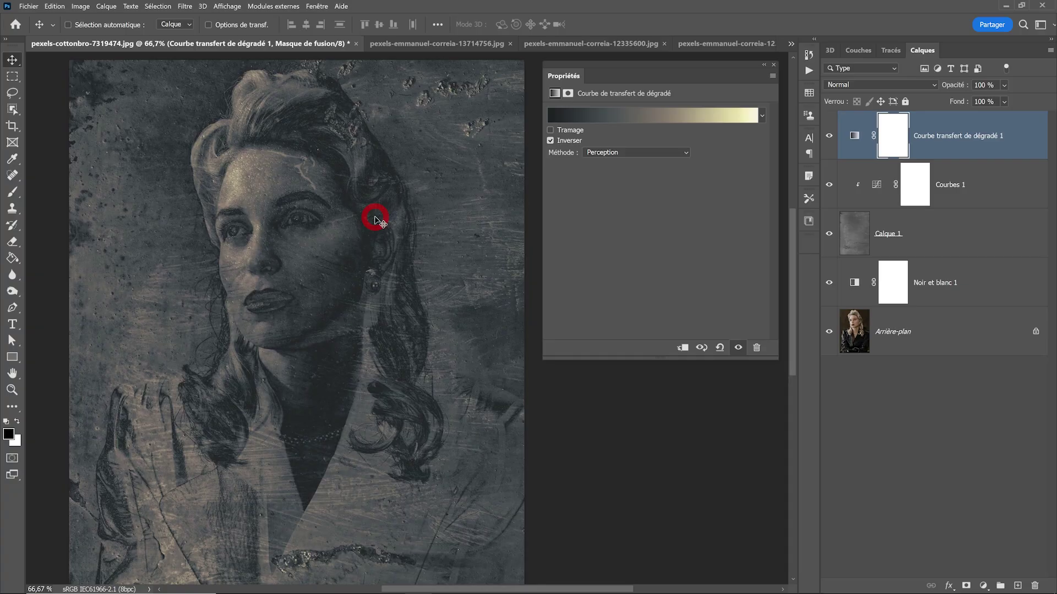